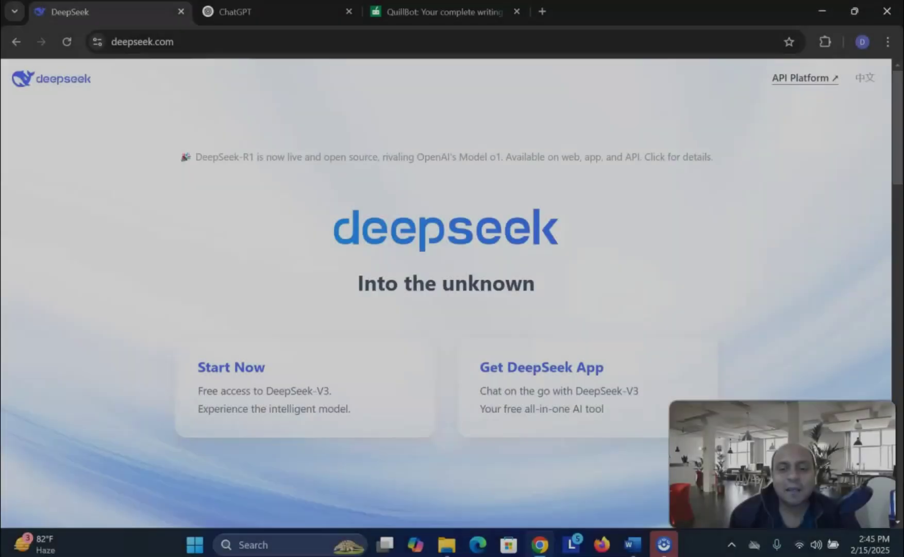
Copy Word's first PICOS research question on low-carb versus standard diabetic diet over 6 months.
{"action": "left_click", "coordinate": [631, 544]}
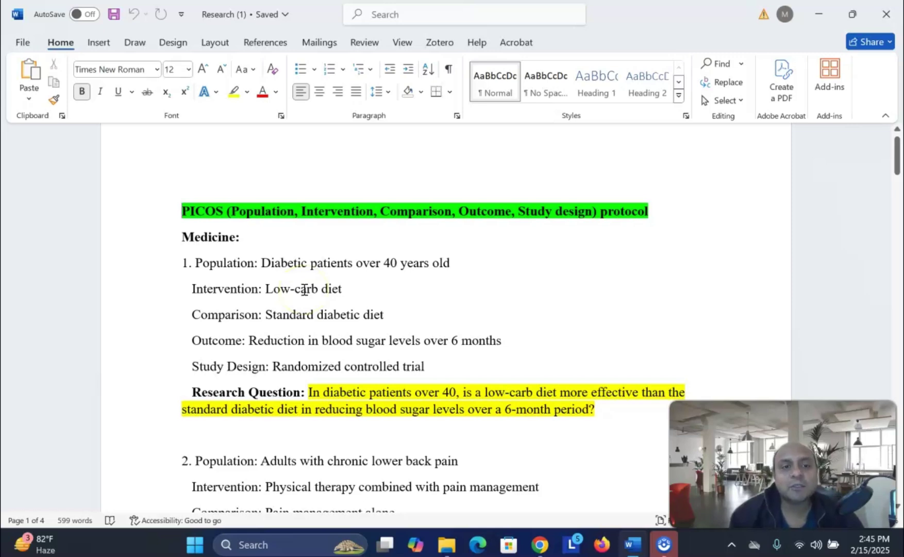
{"action": "scroll", "coordinate": [304, 289], "scroll_direction": "down", "scroll_amount": 1}
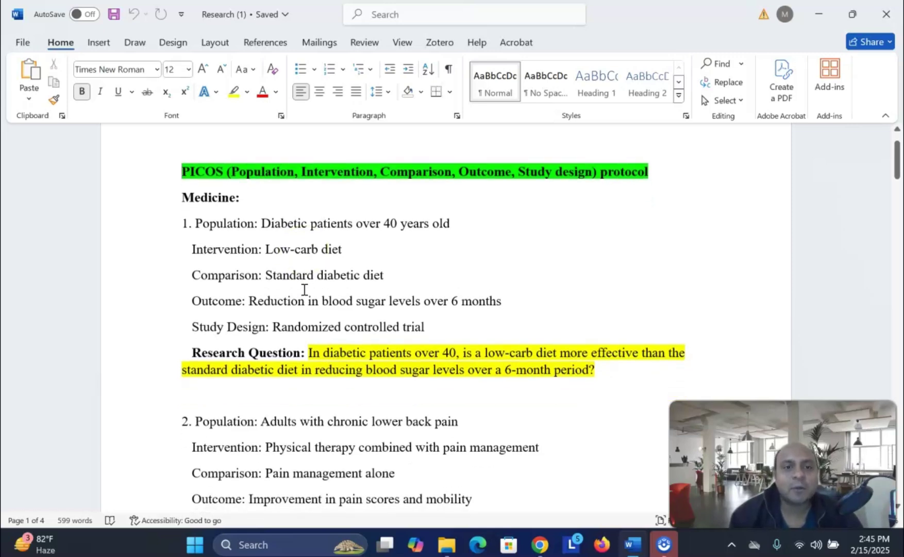
{"action": "scroll", "coordinate": [305, 290], "scroll_direction": "down", "scroll_amount": 1}
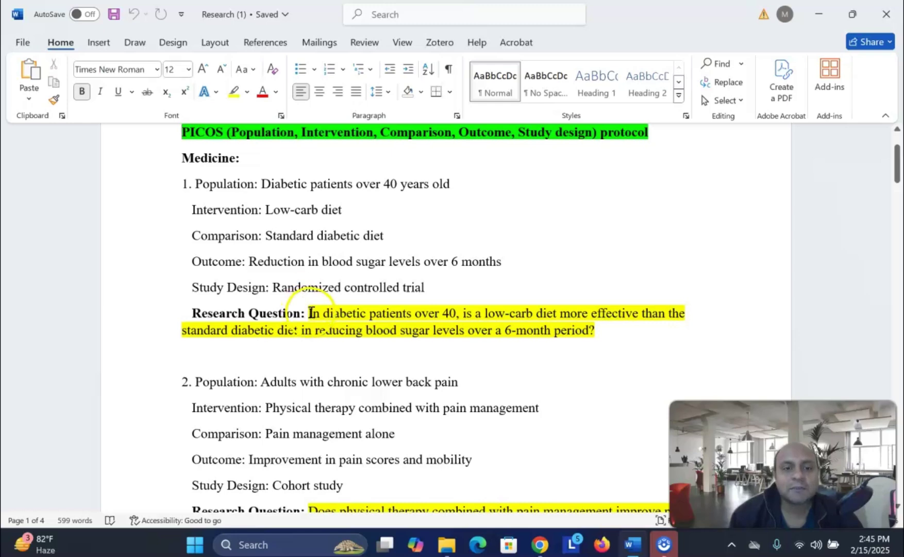
{"action": "left_click_drag", "start_coordinate": [308, 313], "coordinate": [598, 330]}
{"action": "key", "text": "ctrl+c"}
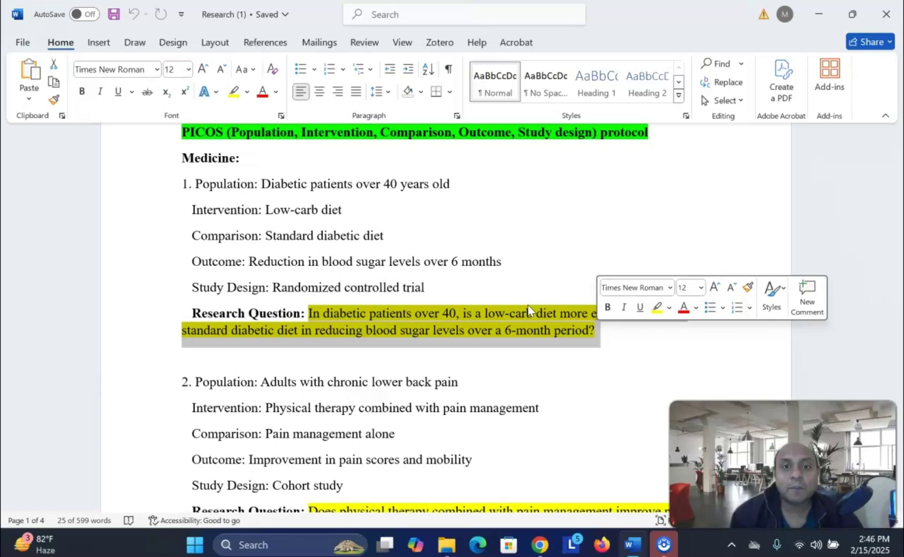
{"action": "right_click", "coordinate": [529, 310]}
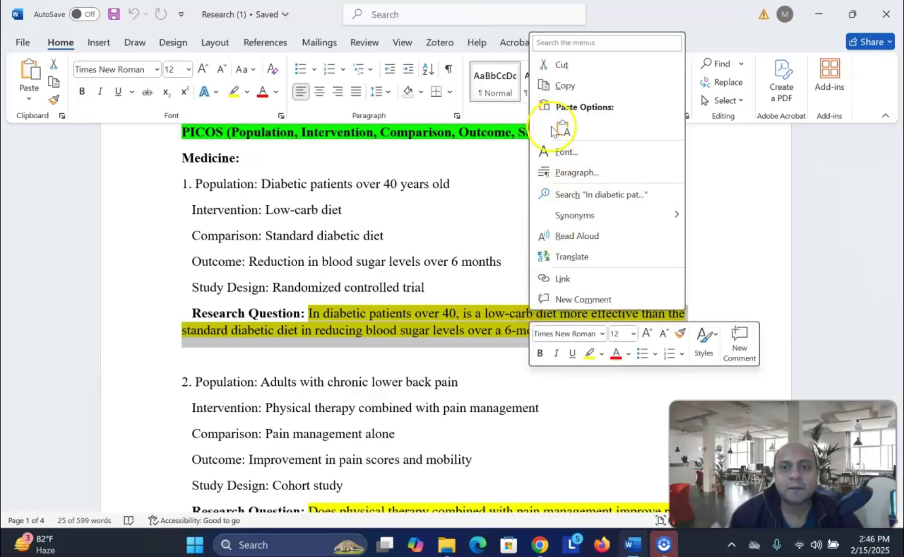
{"action": "left_click", "coordinate": [564, 85]}
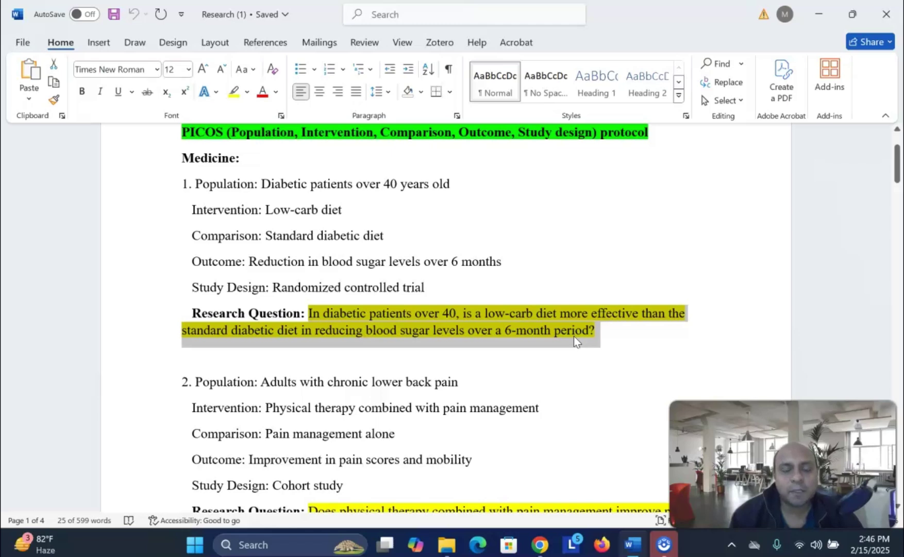
Open a blank DeepSeek chat from the Start Now card on deepseek.com.
{"action": "left_click", "coordinate": [548, 545]}
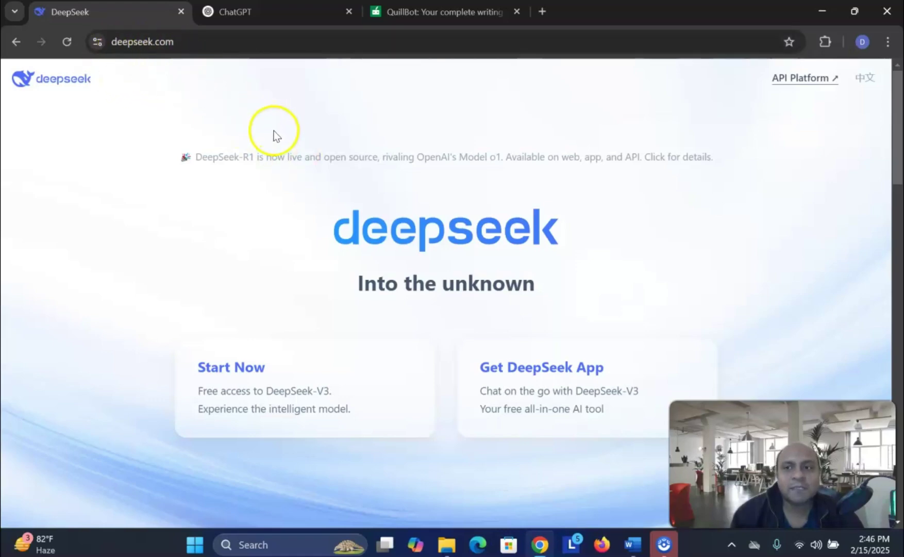
{"action": "scroll", "coordinate": [272, 139], "scroll_direction": "down", "scroll_amount": 2}
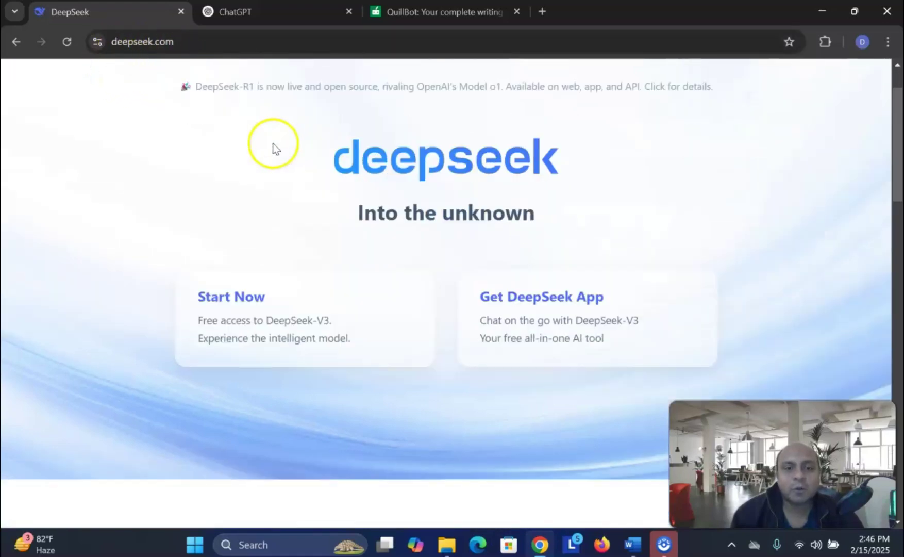
{"action": "left_click", "coordinate": [255, 325]}
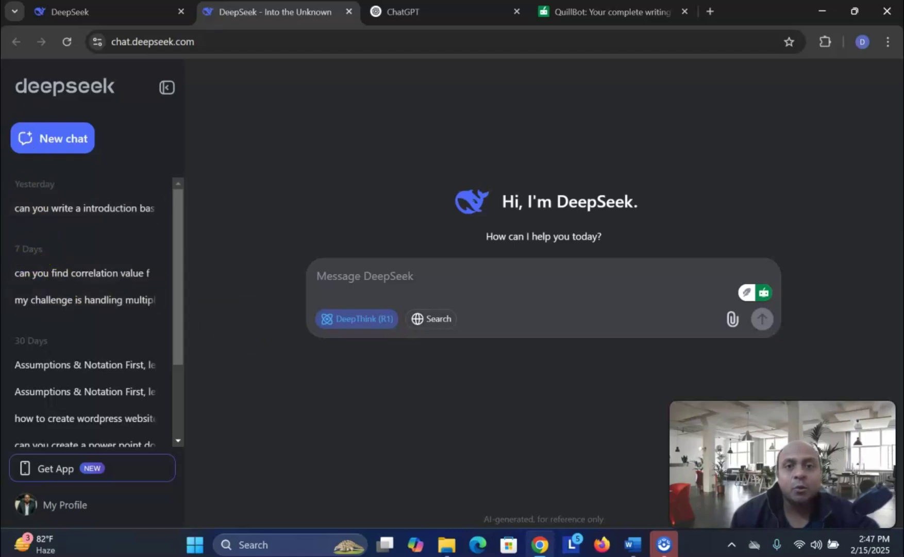
Write a prompt asking for a humanized introduction that bypasses AI detection, quoting the pasted research question.
{"action": "left_click", "coordinate": [403, 277]}
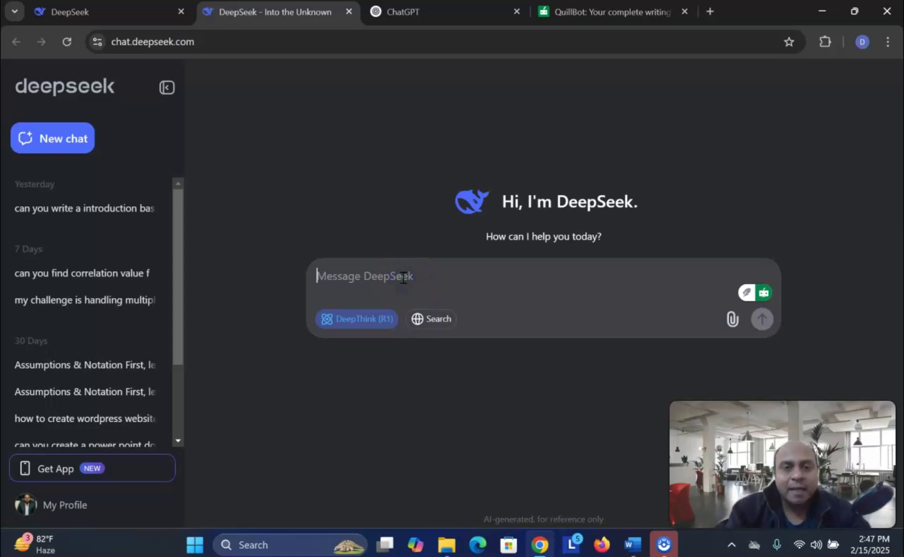
{"action": "type", "text": "can "}
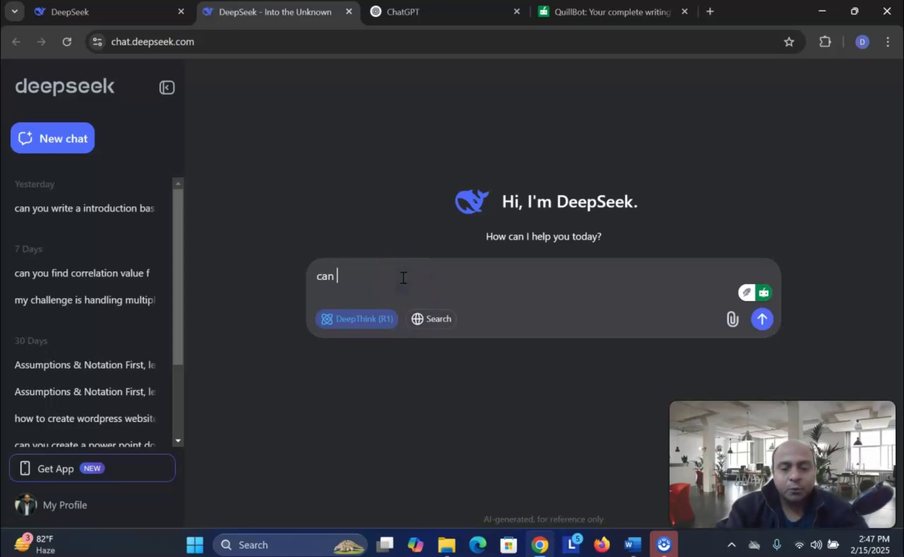
{"action": "type", "text": "you write an "}
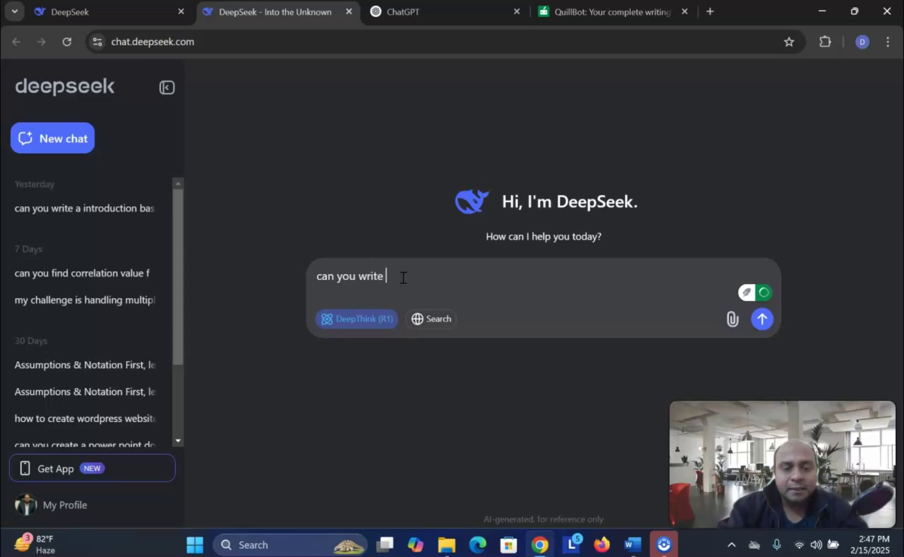
{"action": "type", "text": "intr"}
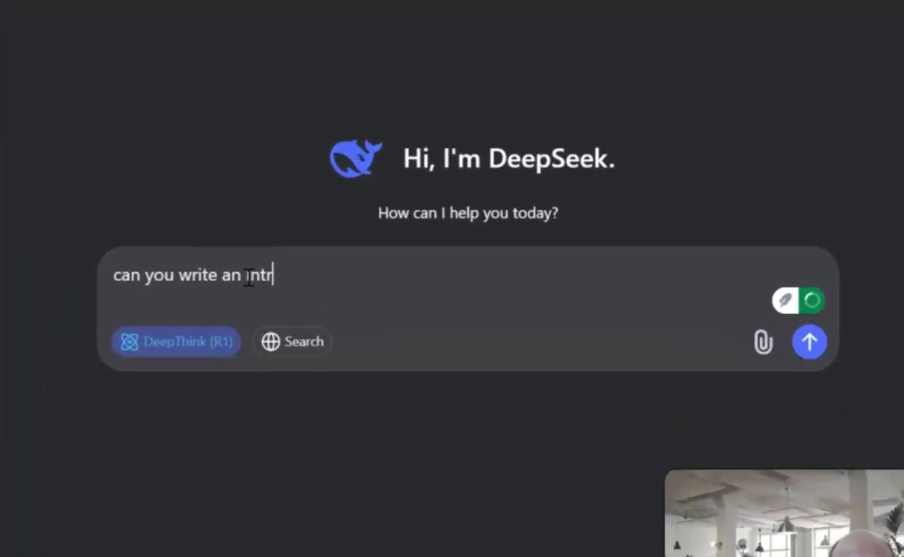
{"action": "type", "text": "uduction "}
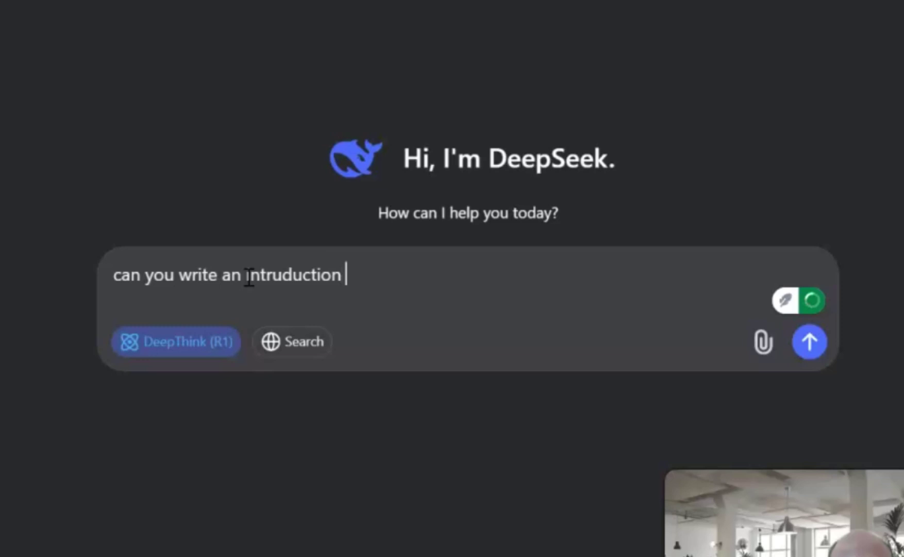
{"action": "type", "text": "and "}
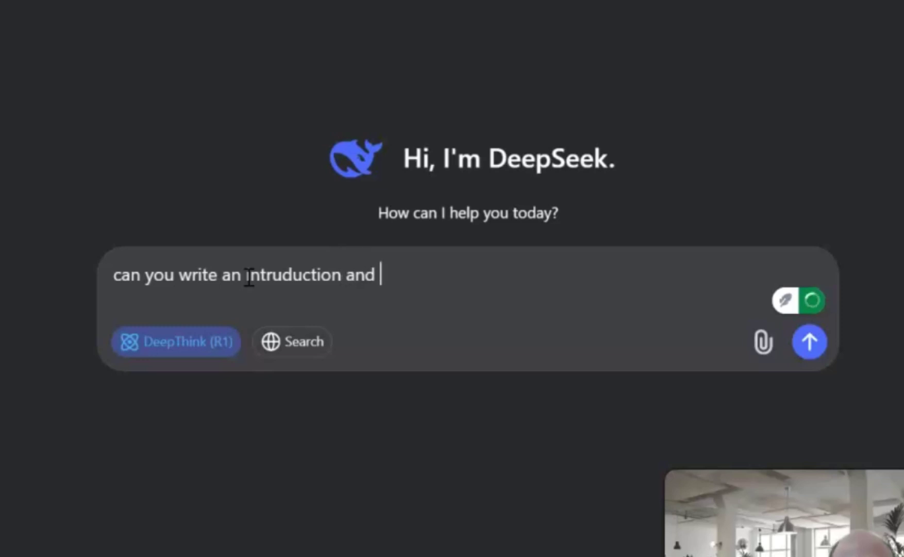
{"action": "type", "text": "pass"}
{"action": "key", "text": "BackSpace"}
{"action": "key", "text": "BackSpace"}
{"action": "key", "text": "BackSpace"}
{"action": "key", "text": "BackSpace"}
{"action": "type", "text": "by p"}
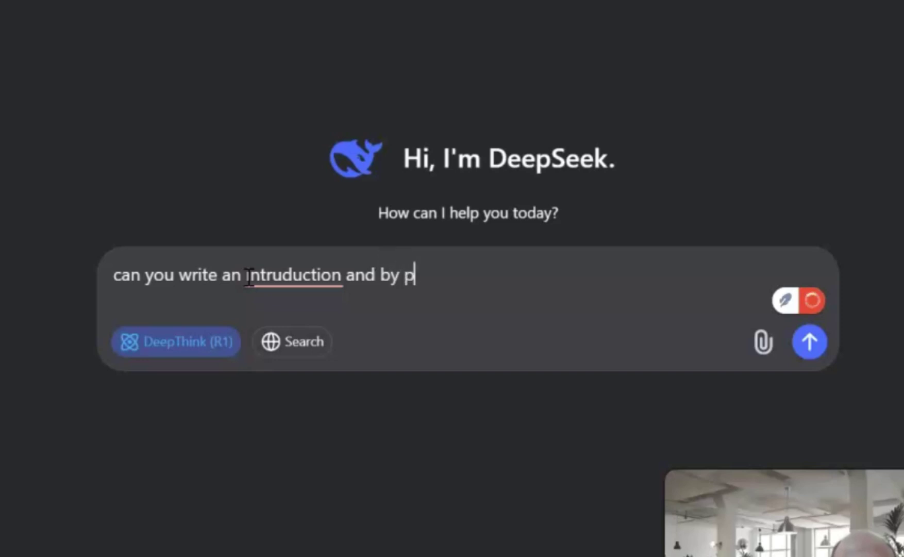
{"action": "type", "text": "ass AI"}
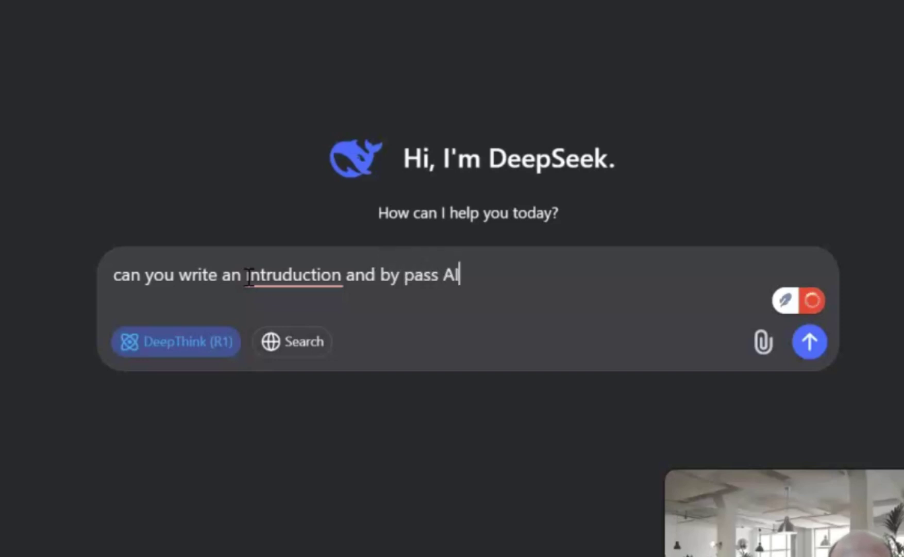
{"action": "type", "text": " detectio"}
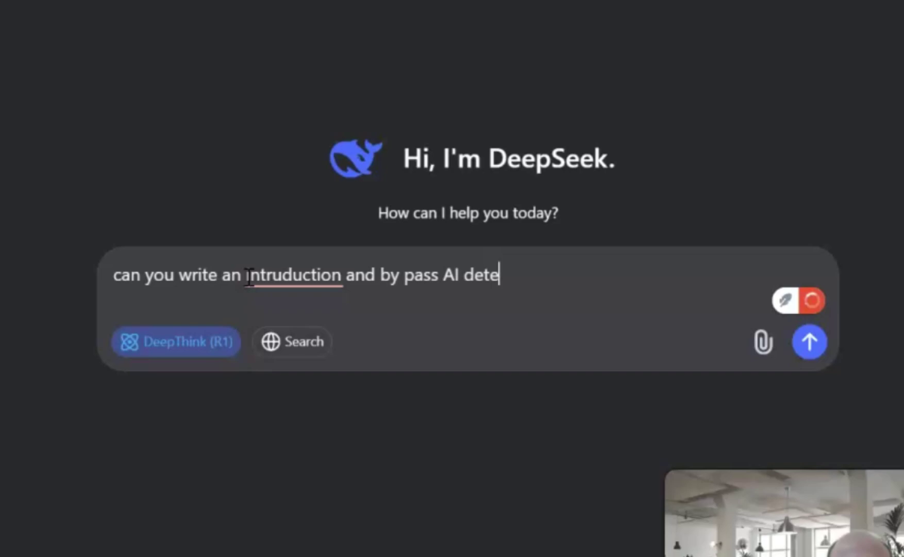
{"action": "type", "text": "n"}
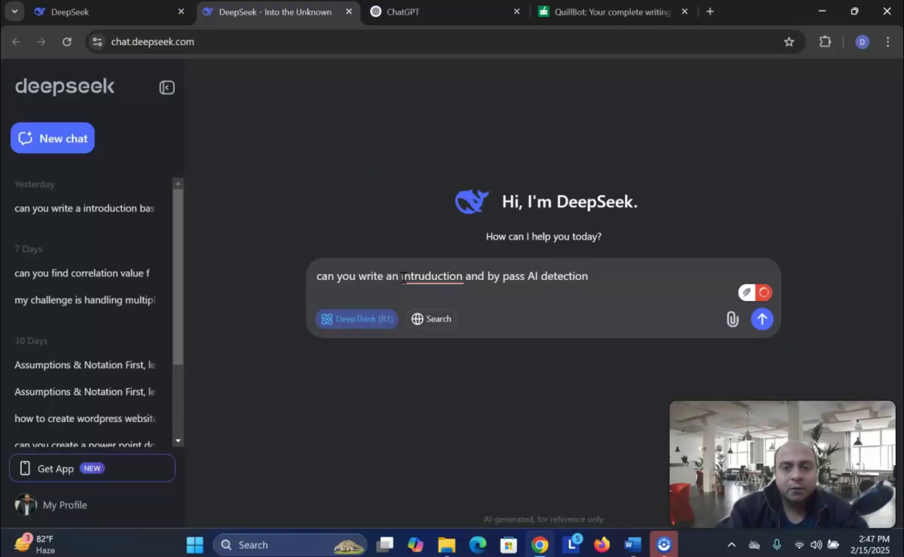
{"action": "type", "text": " from wr"}
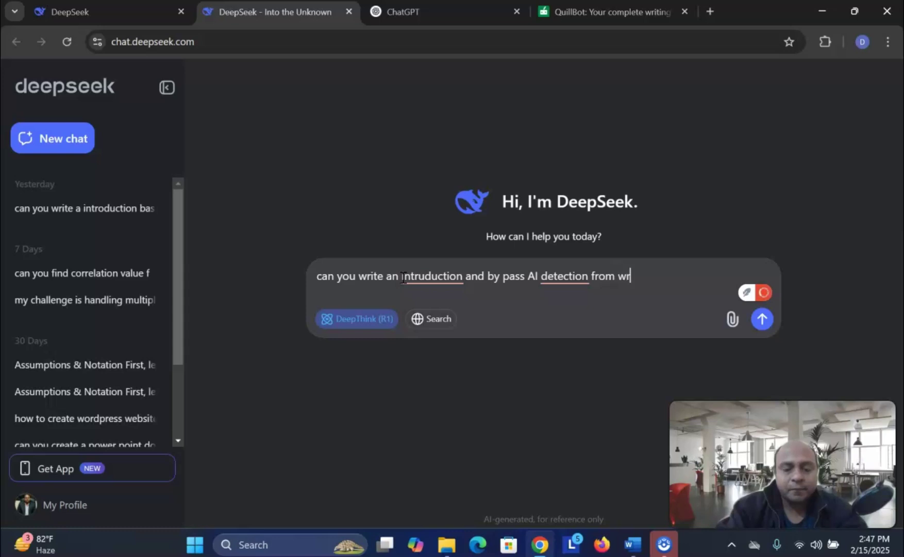
{"action": "type", "text": "iting and "}
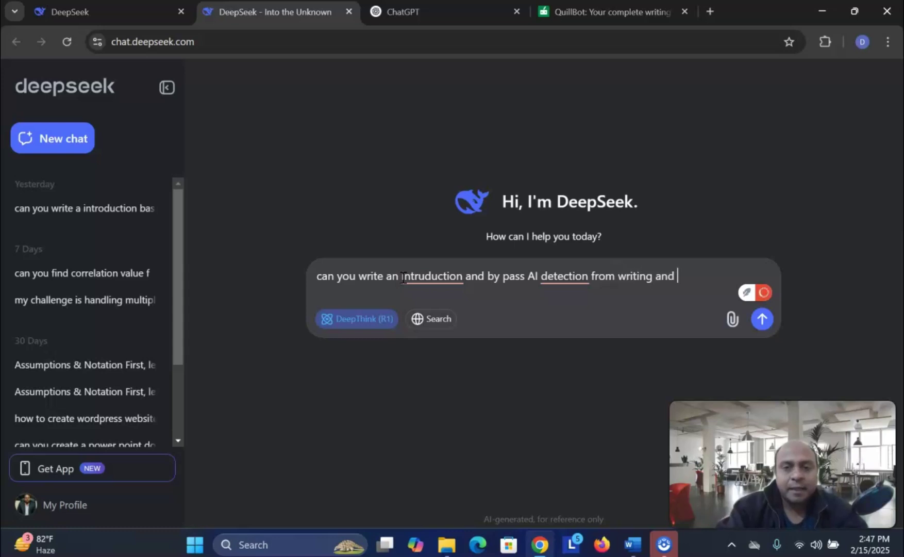
{"action": "type", "text": "make it m"}
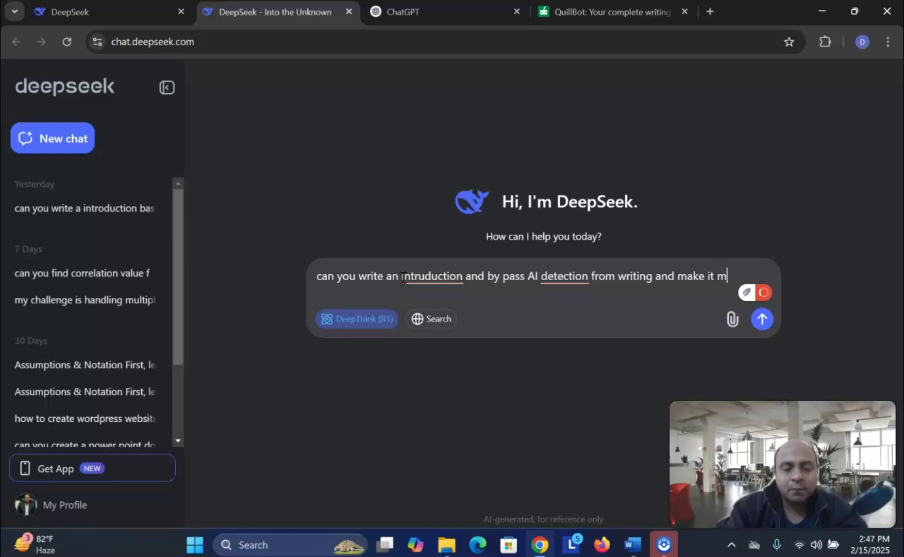
{"action": "type", "text": "ore humanized"}
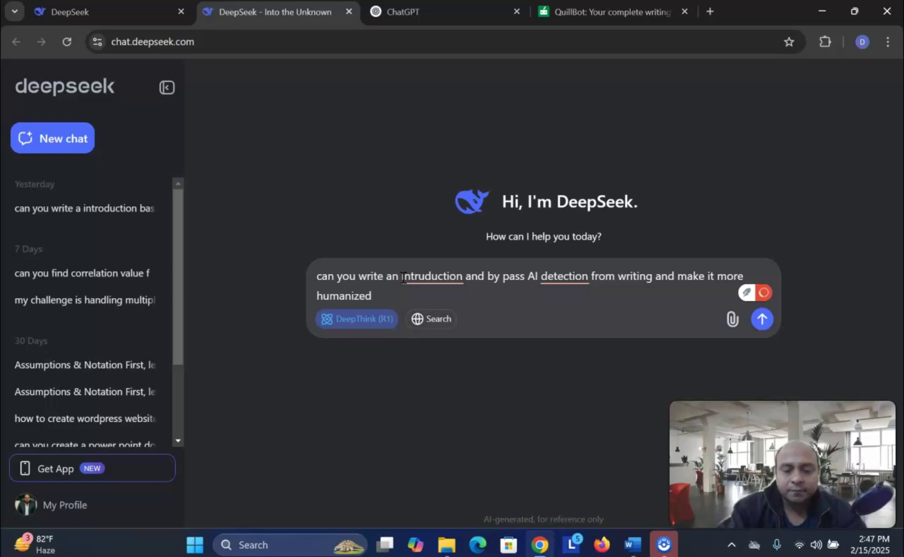
{"action": "type", "text": " \""}
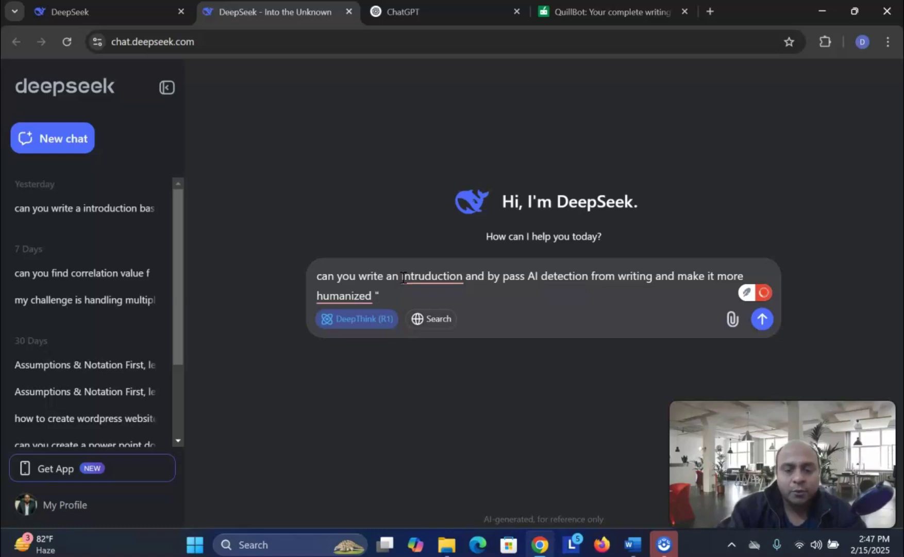
{"action": "key", "text": "ctrl+v"}
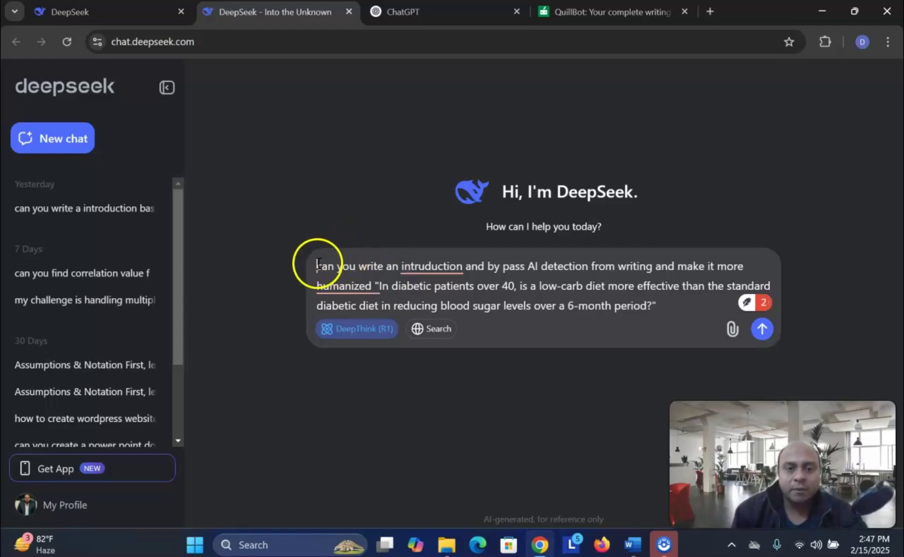
{"action": "left_click_drag", "start_coordinate": [317, 265], "coordinate": [551, 293]}
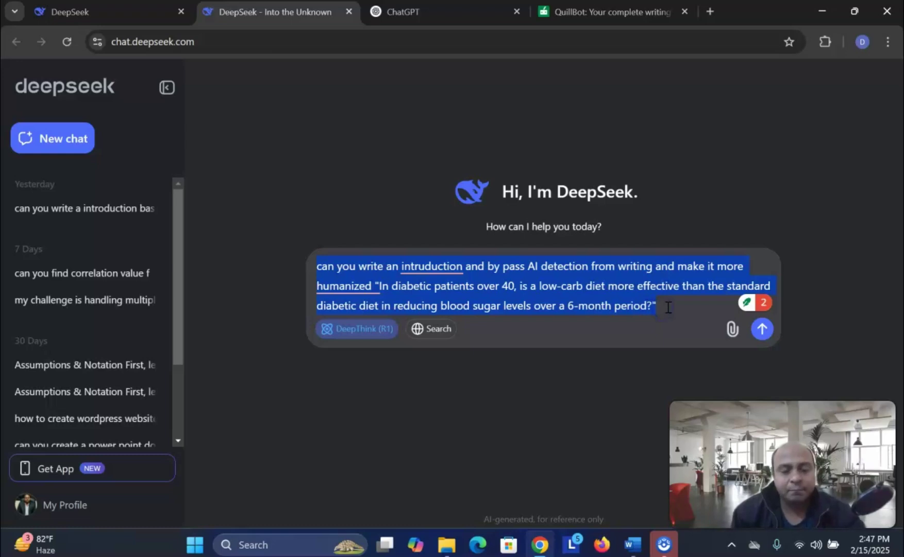
Send the same prompt to ChatGPT, accepting QuillBot's 'humanised' spelling fix.
{"action": "left_click", "coordinate": [447, 13]}
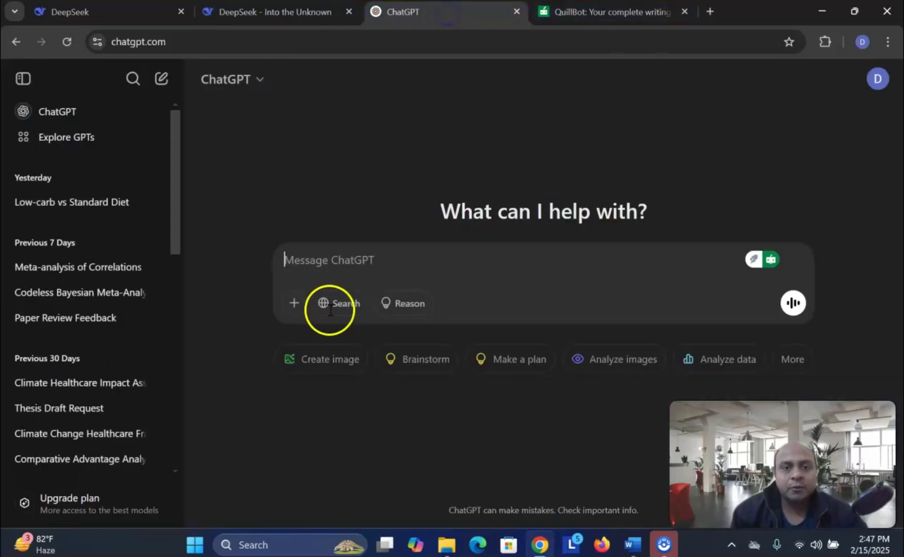
{"action": "left_click", "coordinate": [315, 264]}
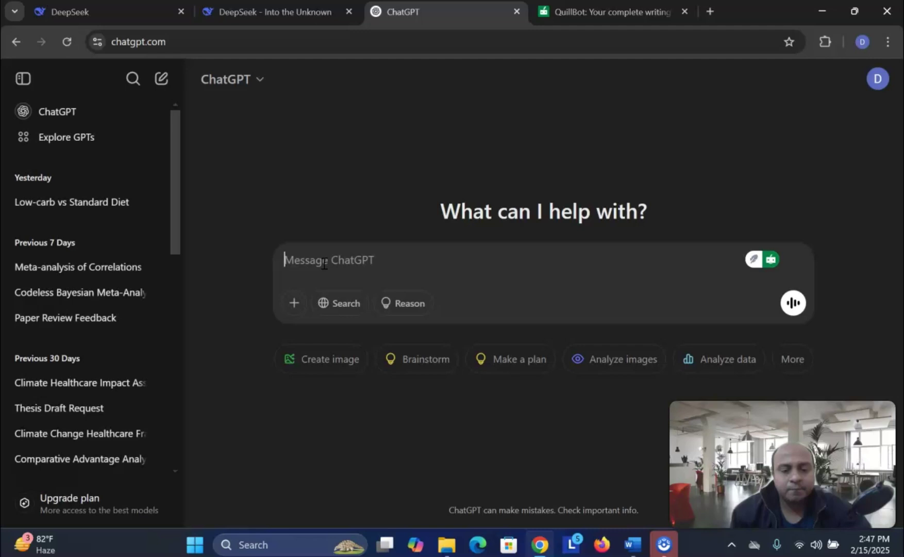
{"action": "type", "text": "can you write an intruduction and by pass AI detection from writing and make it more humanized \"In diabetic patients over 40, is a low-carb diet more effective than the standard diabetic diet in reducing blood sugar levels over a 6-month period?\""}
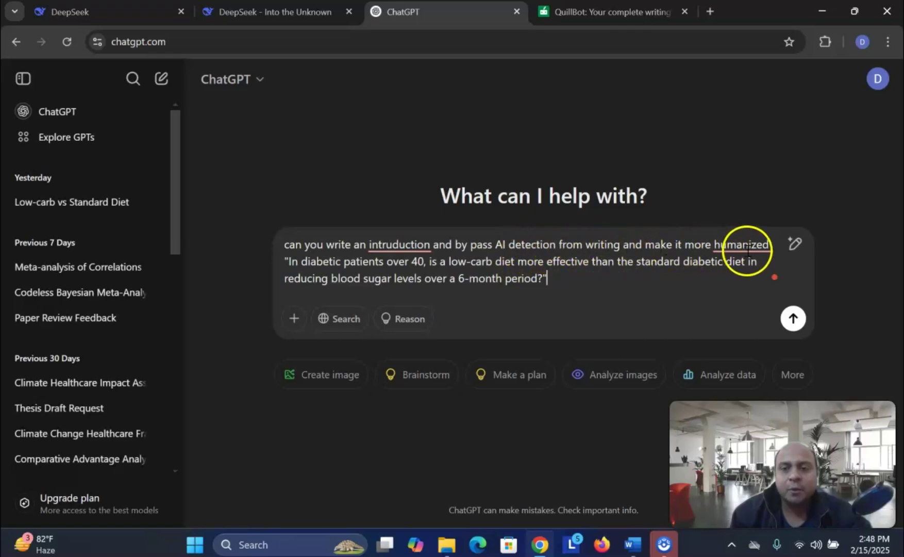
{"action": "mouse_move", "coordinate": [744, 248]}
{"action": "left_click", "coordinate": [744, 283]}
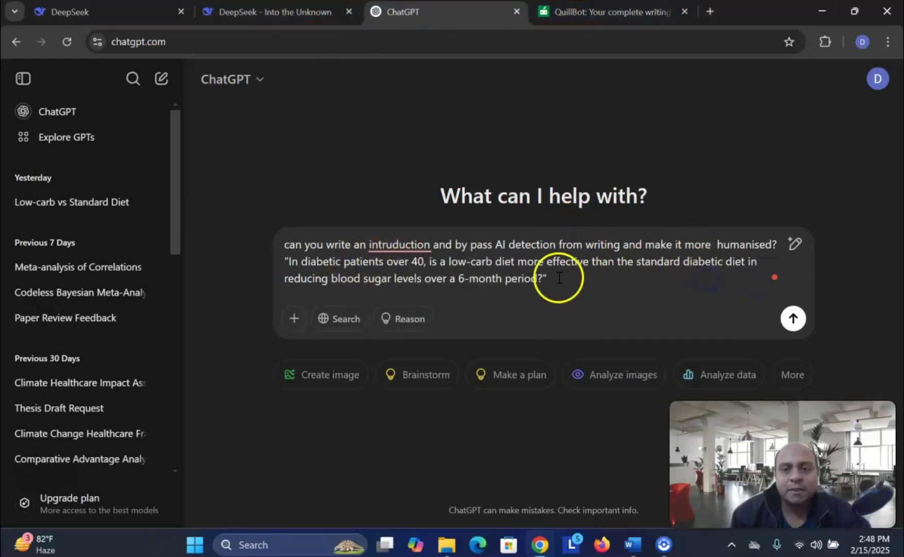
{"action": "left_click", "coordinate": [792, 319]}
{"action": "left_click", "coordinate": [282, 12]}
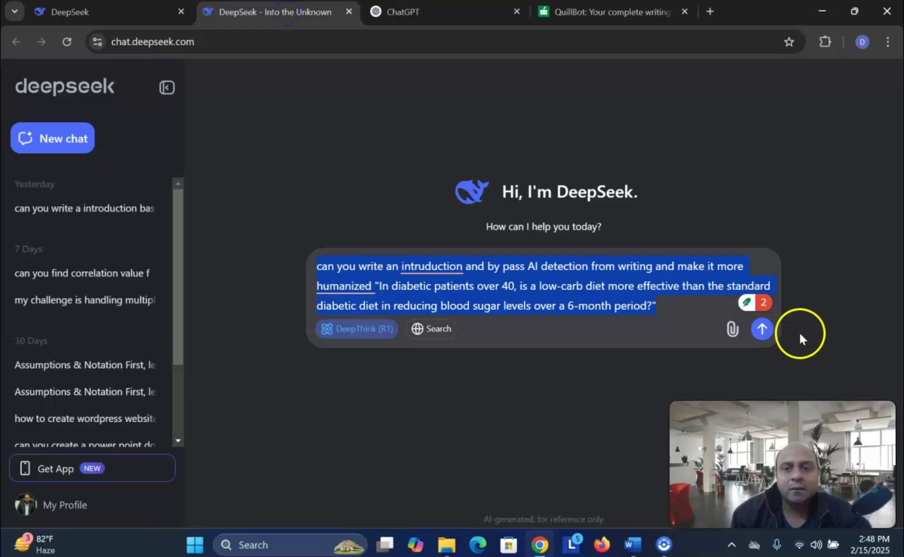
Submit the humanized-introduction request in DeepSeek and switch to QuillBot's home page.
{"action": "left_click", "coordinate": [763, 332]}
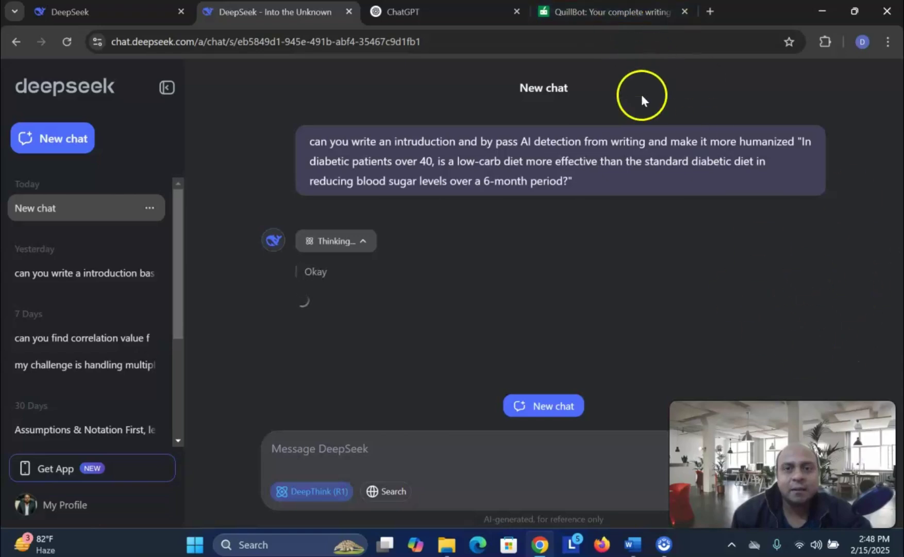
{"action": "left_click", "coordinate": [613, 11]}
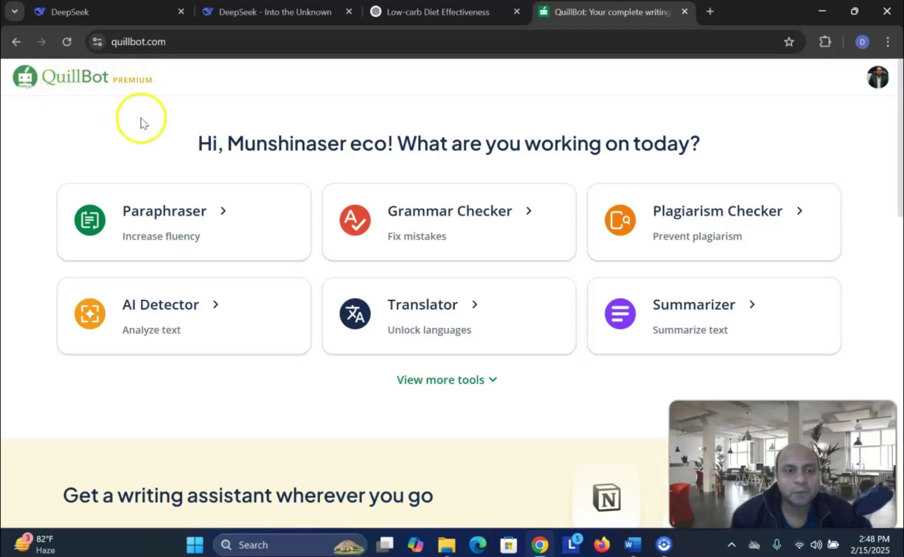
Launch the AI Detector from QuillBot's home page.
{"action": "scroll", "coordinate": [140, 117], "scroll_direction": "down", "scroll_amount": 1}
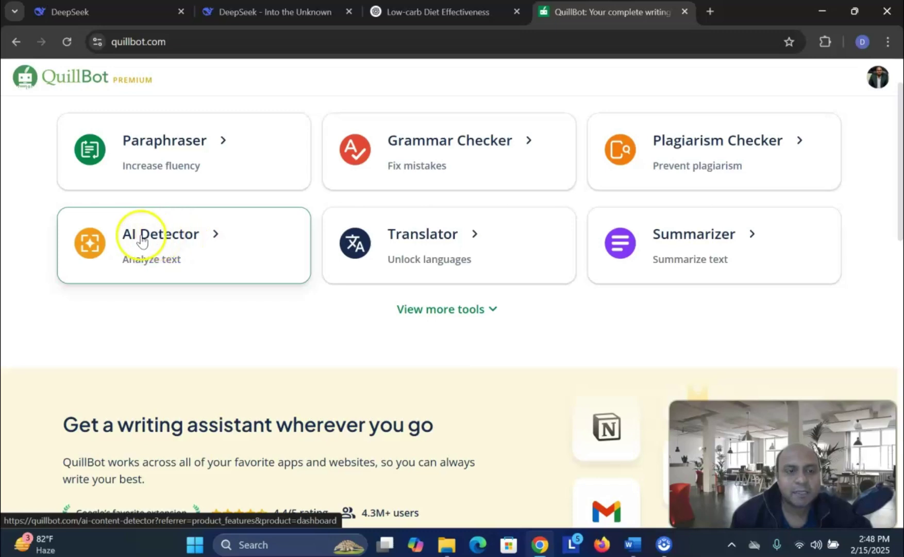
{"action": "left_click", "coordinate": [163, 238]}
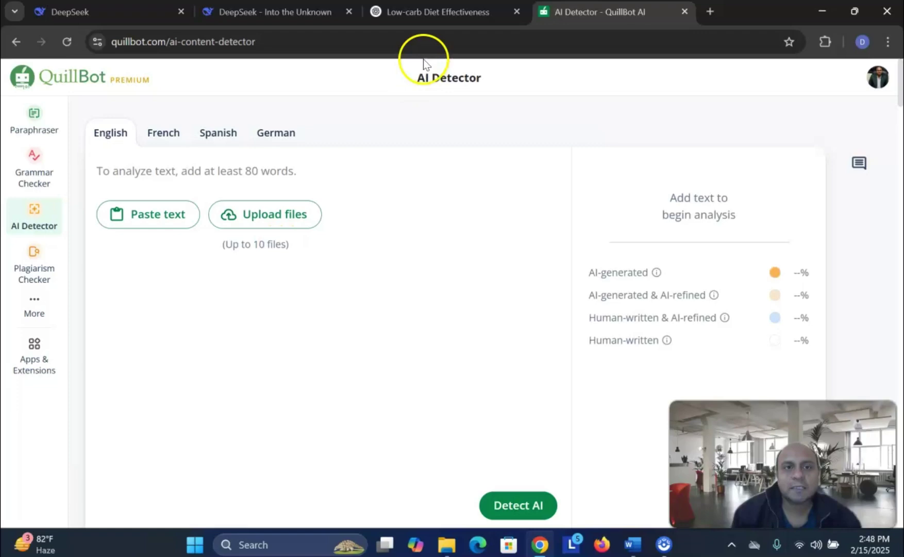
Copy the two Introduction paragraphs from ChatGPT's Low-carb Diet Effectiveness chat and return to the detector.
{"action": "left_click", "coordinate": [267, 14]}
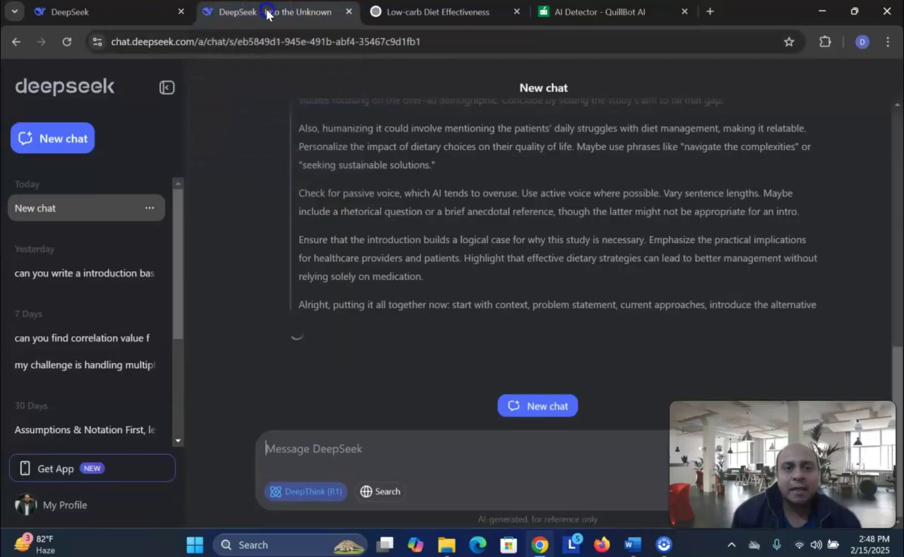
{"action": "left_click", "coordinate": [418, 11]}
{"action": "scroll", "coordinate": [451, 233], "scroll_direction": "down", "scroll_amount": 5}
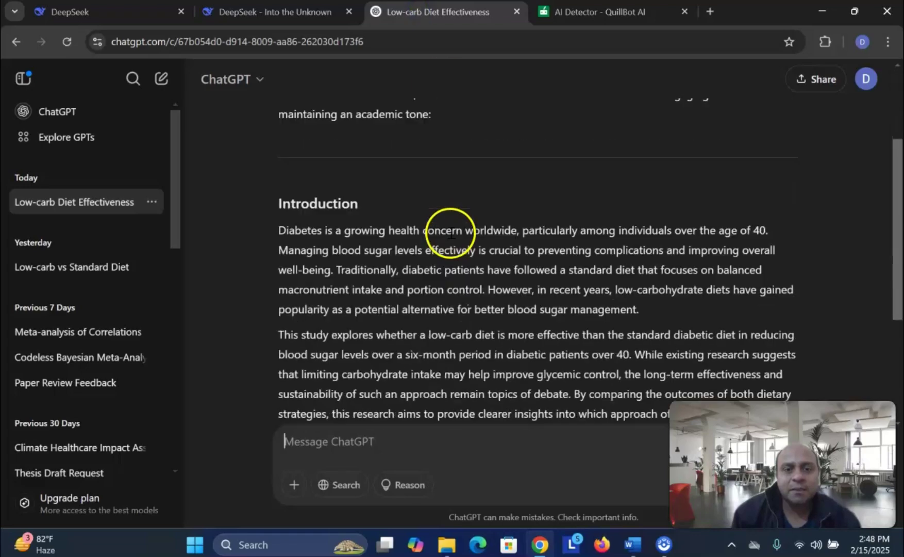
{"action": "scroll", "coordinate": [451, 233], "scroll_direction": "down", "scroll_amount": 2}
{"action": "scroll", "coordinate": [361, 232], "scroll_direction": "up", "scroll_amount": 5}
{"action": "scroll", "coordinate": [258, 227], "scroll_direction": "down", "scroll_amount": 2}
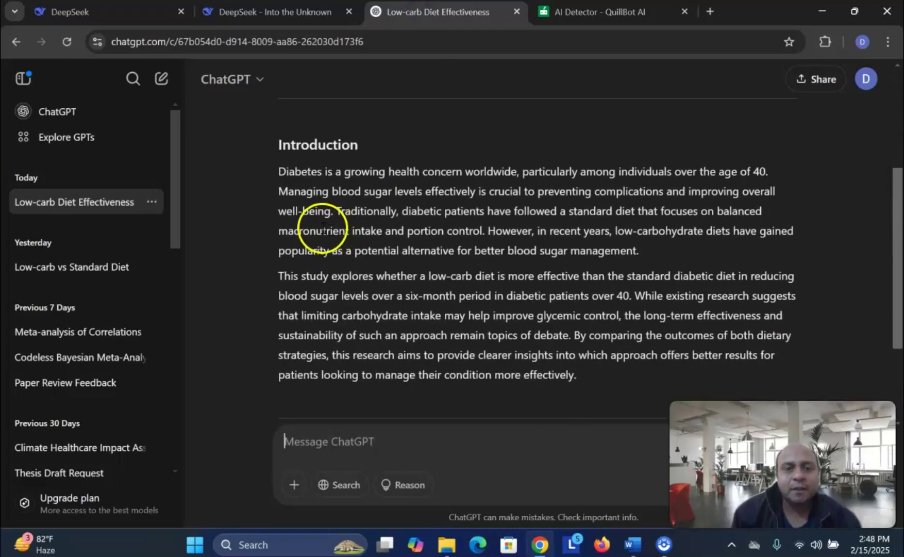
{"action": "left_click_drag", "start_coordinate": [278, 172], "coordinate": [588, 305]}
{"action": "right_click", "coordinate": [466, 155]}
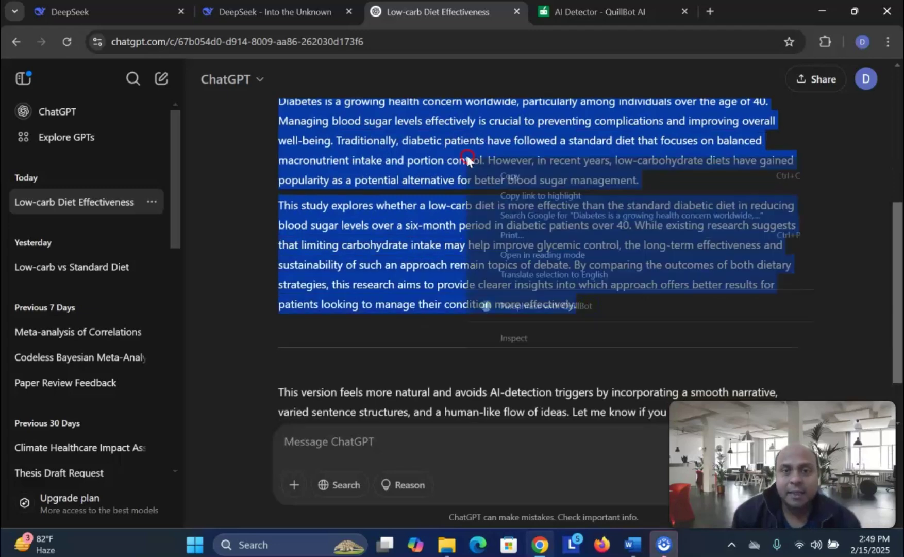
{"action": "left_click", "coordinate": [491, 177]}
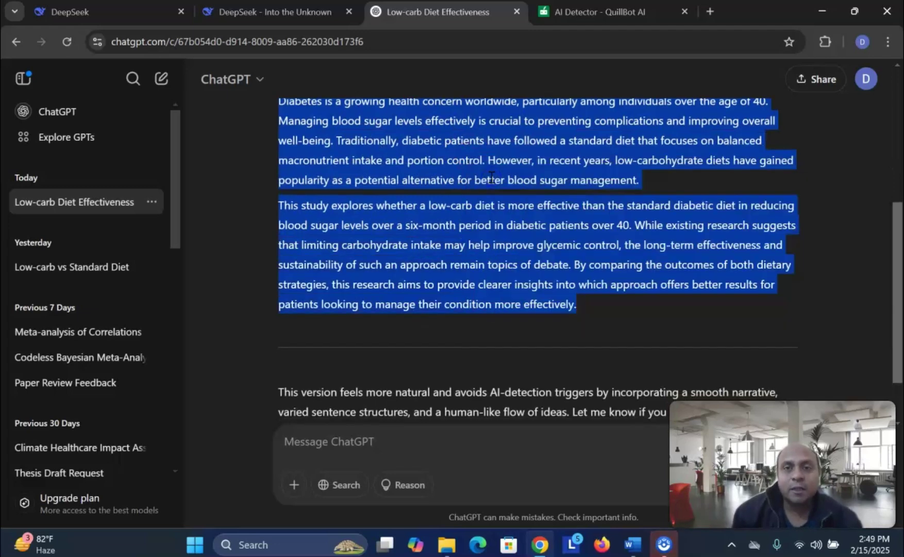
{"action": "left_click", "coordinate": [581, 11]}
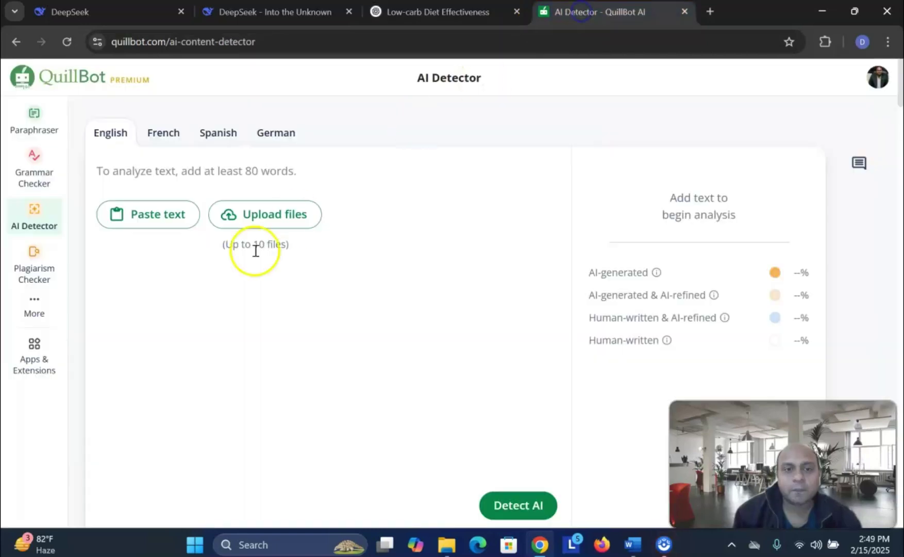
Paste ChatGPT's 149-word introduction, get a 100% AI score, then delete all text.
{"action": "left_click", "coordinate": [142, 225]}
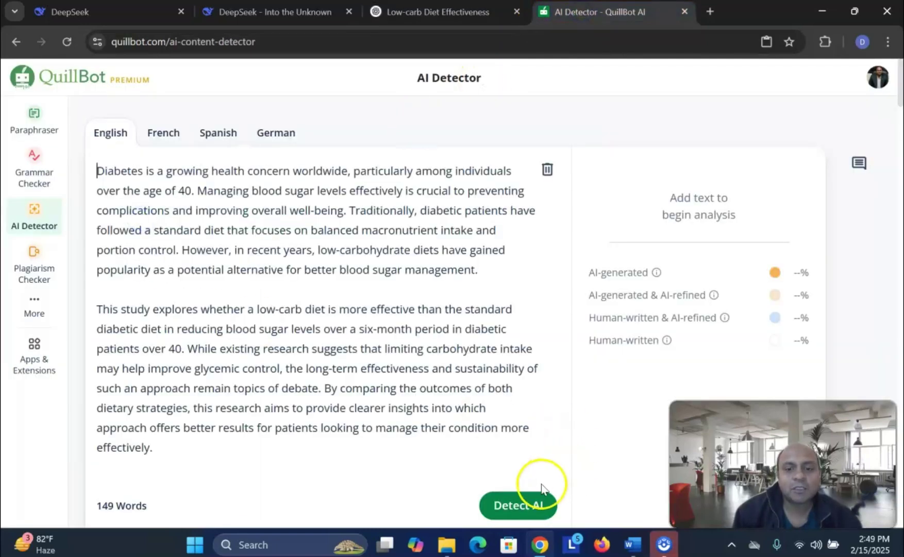
{"action": "left_click", "coordinate": [525, 508]}
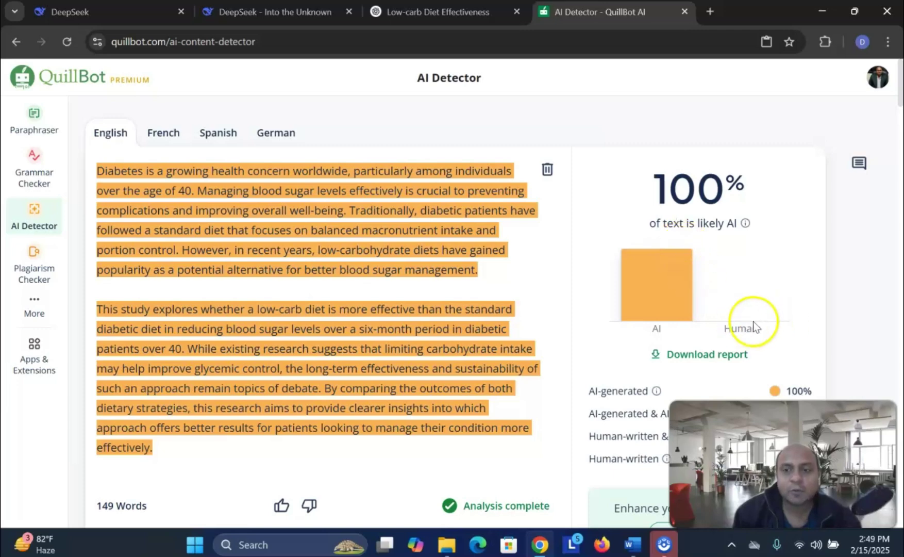
{"action": "left_click", "coordinate": [547, 171]}
{"action": "left_click", "coordinate": [522, 338]}
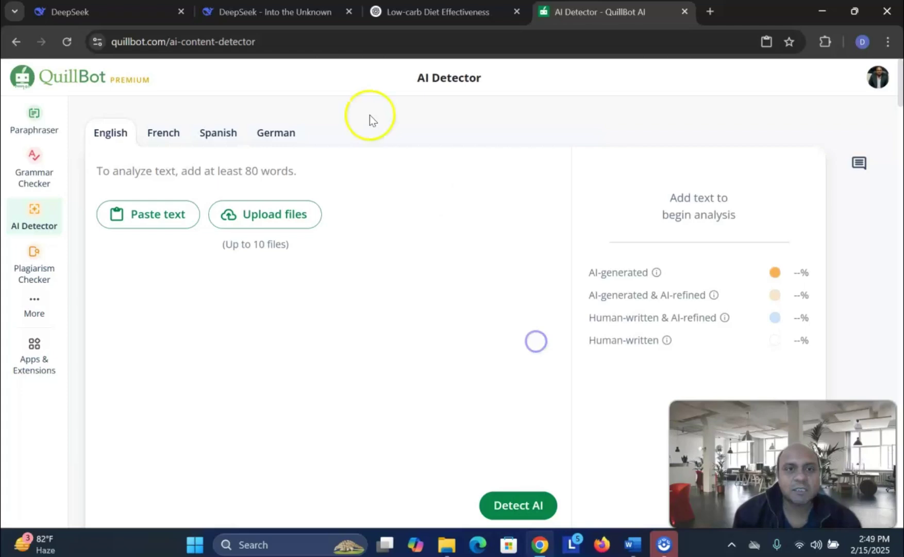
Copy DeepSeek's introduction beginning "For millions of adults over 40" and return to the detector.
{"action": "left_click", "coordinate": [278, 14]}
{"action": "scroll", "coordinate": [454, 247], "scroll_direction": "up", "scroll_amount": 1}
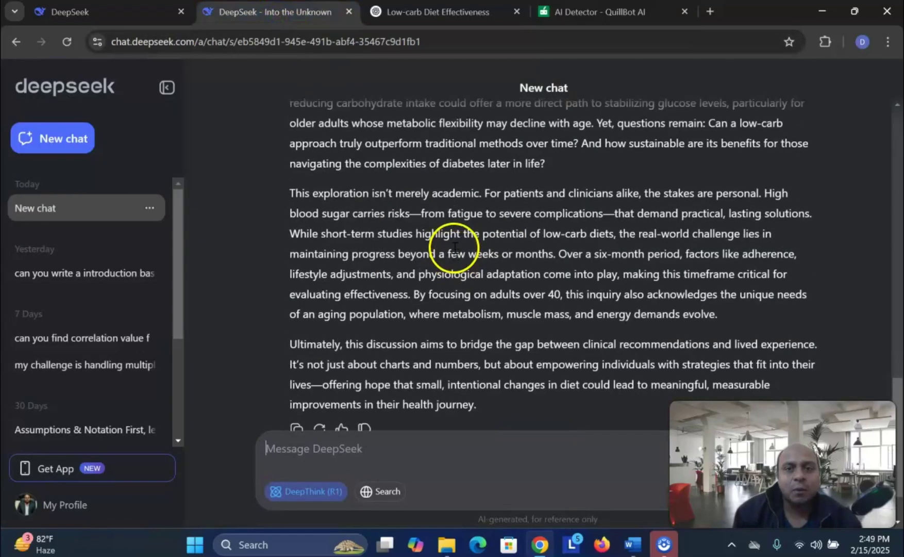
{"action": "scroll", "coordinate": [455, 248], "scroll_direction": "up", "scroll_amount": 4}
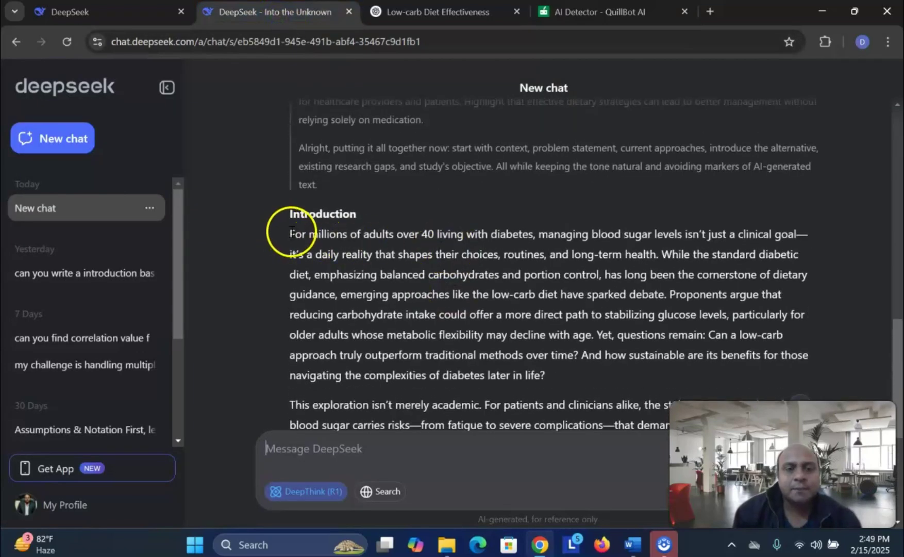
{"action": "mouse_move", "coordinate": [292, 232]}
{"action": "left_mouse_down"}
{"action": "mouse_move", "coordinate": [359, 299]}
{"action": "mouse_move", "coordinate": [428, 303]}
{"action": "mouse_move", "coordinate": [362, 255]}
{"action": "mouse_move", "coordinate": [476, 329]}
{"action": "left_mouse_up"}
{"action": "scroll", "coordinate": [360, 299], "scroll_direction": "down", "scroll_amount": 5}
{"action": "right_click", "coordinate": [414, 185]}
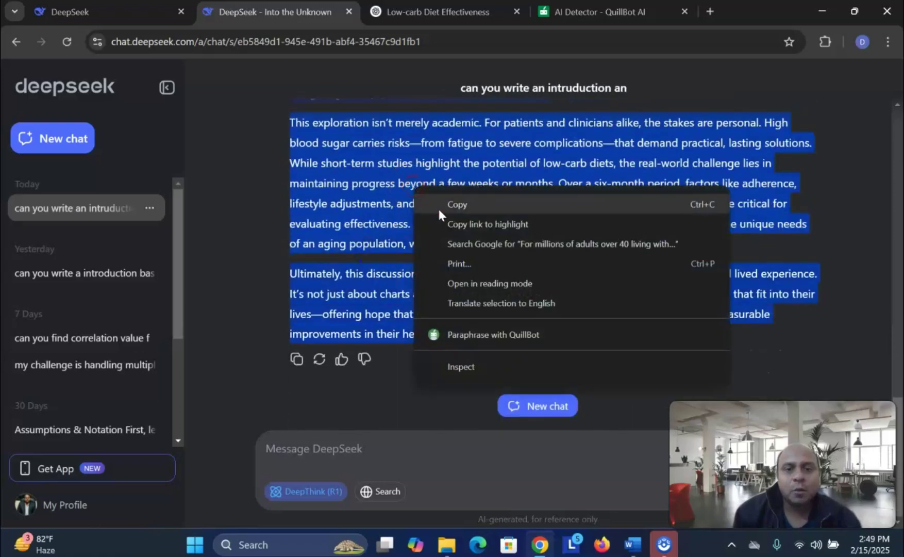
{"action": "left_click", "coordinate": [438, 206]}
{"action": "left_click", "coordinate": [604, 13]}
Paste DeepSeek's 258-word introduction and run detection, scoring 78% AI and 22% human-written.
{"action": "left_click", "coordinate": [146, 210]}
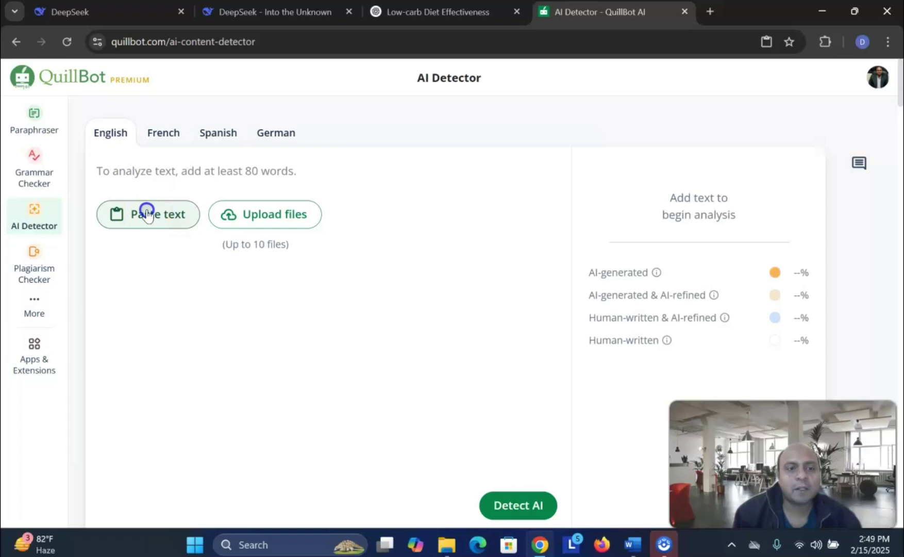
{"action": "left_click", "coordinate": [514, 516]}
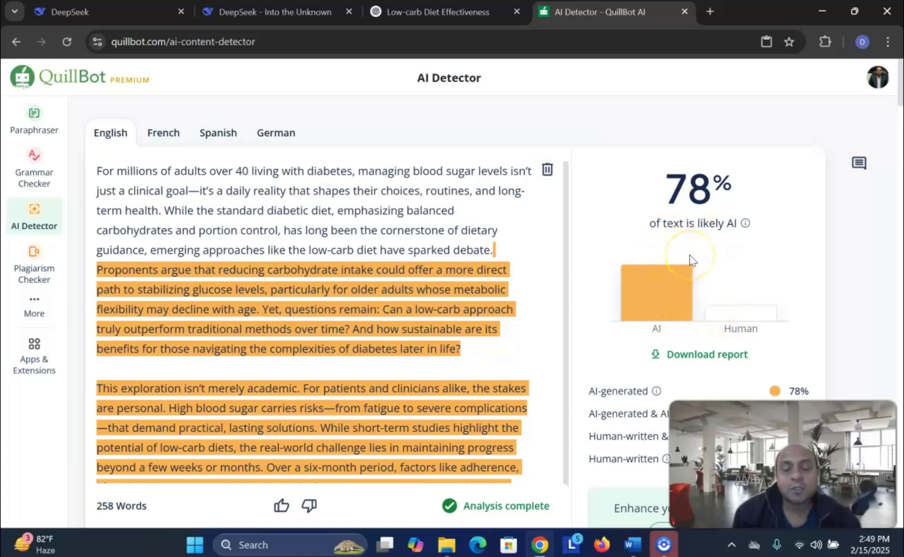
{"action": "scroll", "coordinate": [720, 252], "scroll_direction": "down", "scroll_amount": 1}
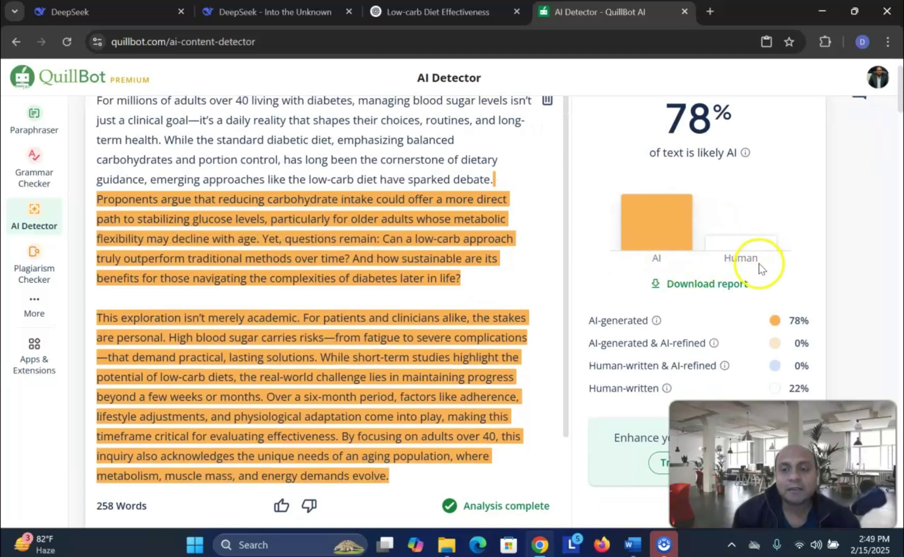
{"action": "scroll", "coordinate": [759, 264], "scroll_direction": "down", "scroll_amount": 1}
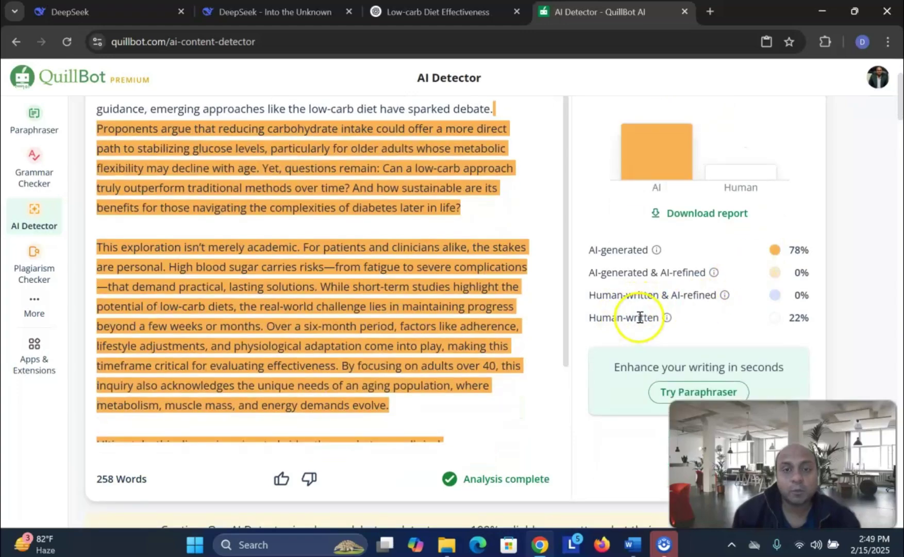
Ask DeepSeek to remove AI presence from the introduction and make it more original.
{"action": "left_click", "coordinate": [247, 11]}
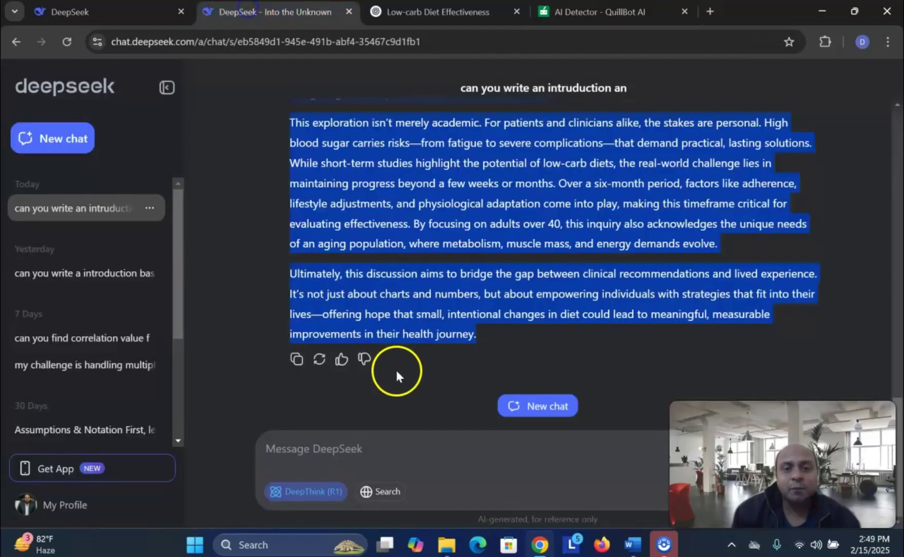
{"action": "left_click", "coordinate": [380, 449]}
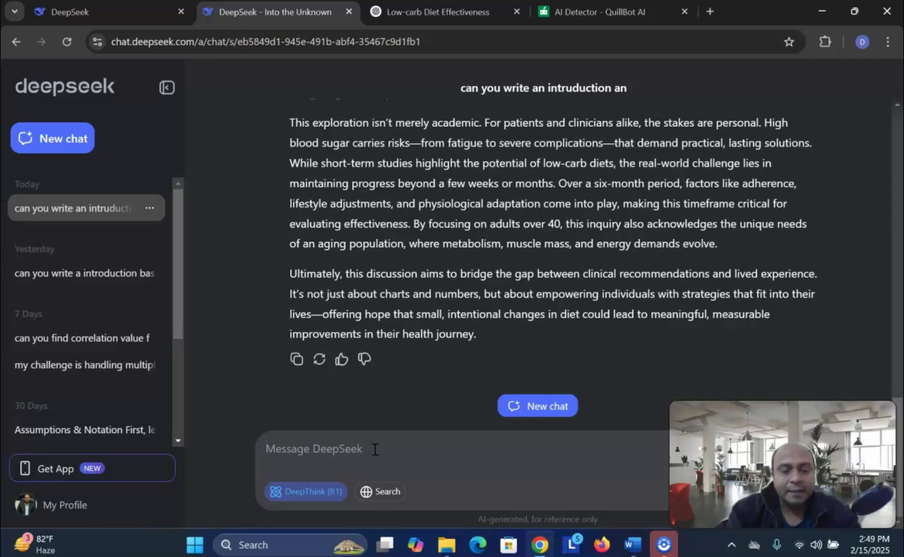
{"action": "type", "text": "can you"}
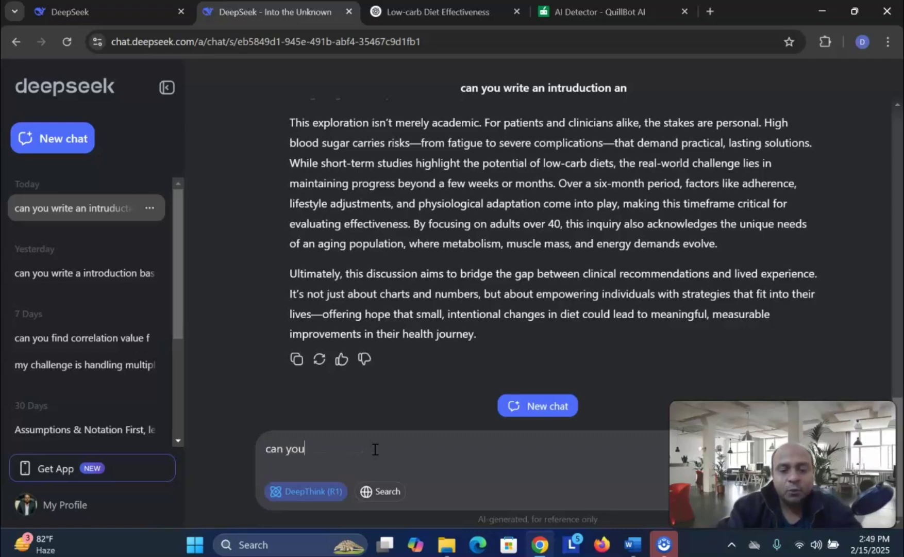
{"action": "type", "text": " remove Ai presense and make"}
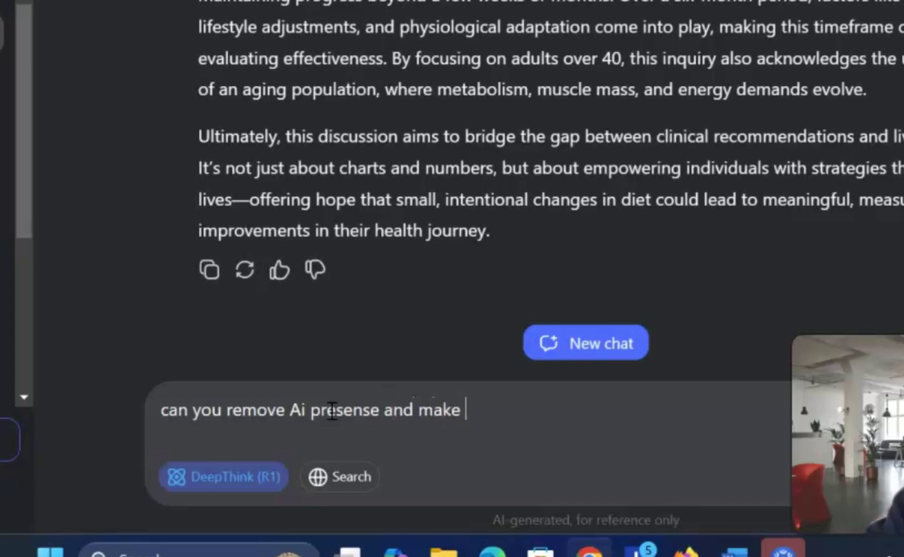
{"action": "type", "text": "more orginal"}
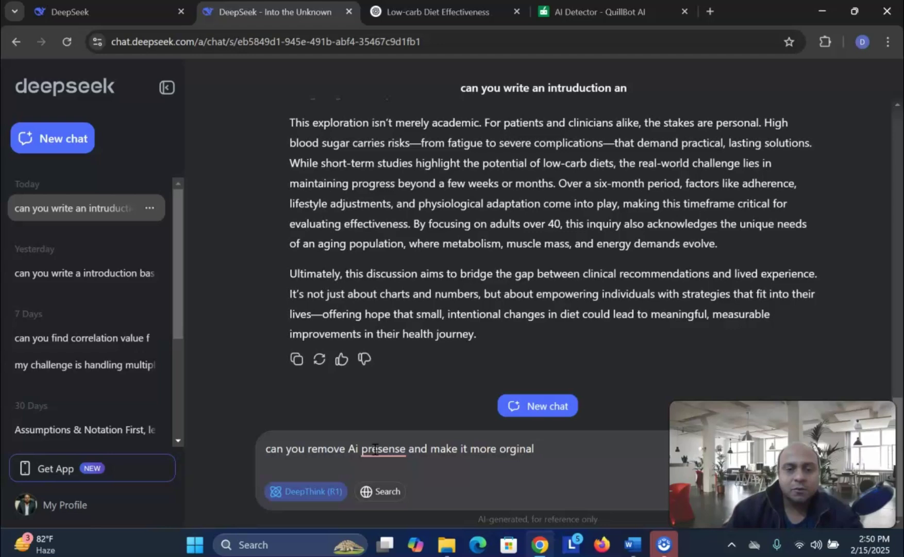
{"action": "mouse_move", "coordinate": [372, 450]}
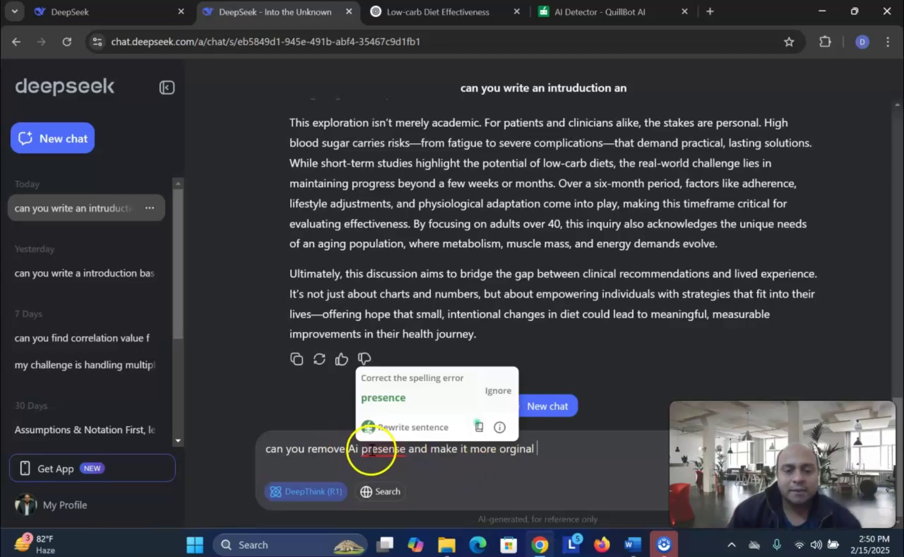
{"action": "left_click", "coordinate": [373, 396]}
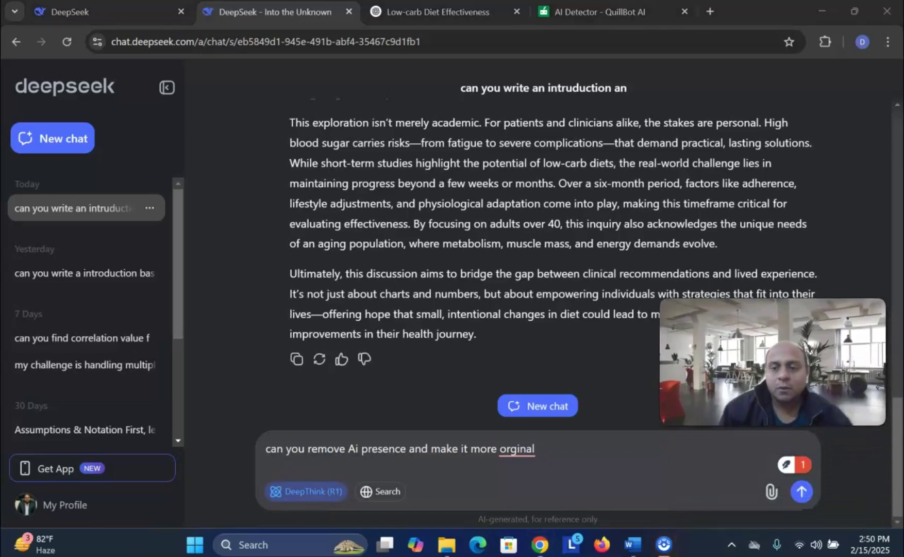
{"action": "left_click", "coordinate": [800, 491]}
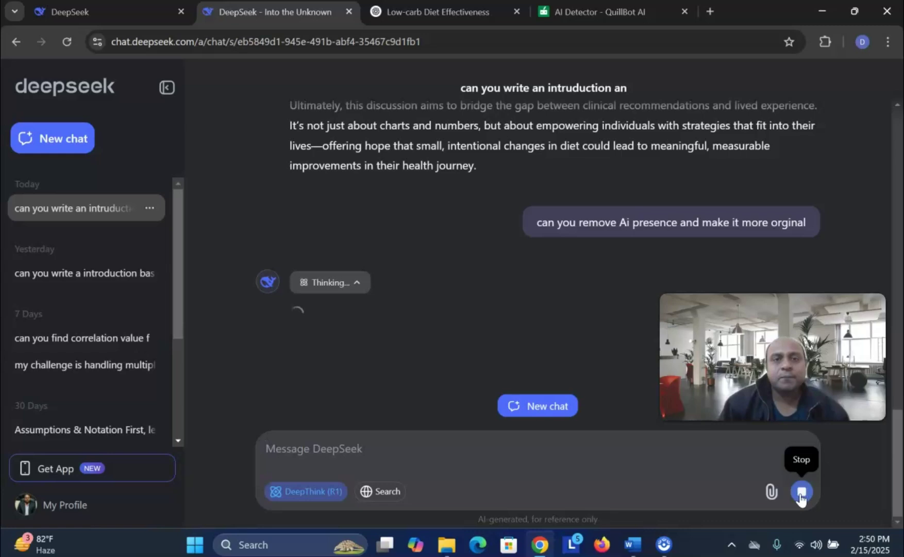
Copy the 'remove AI presence' request and send the same prompt to ChatGPT.
{"action": "left_click_drag", "start_coordinate": [541, 224], "coordinate": [790, 220]}
{"action": "right_click", "coordinate": [797, 219]}
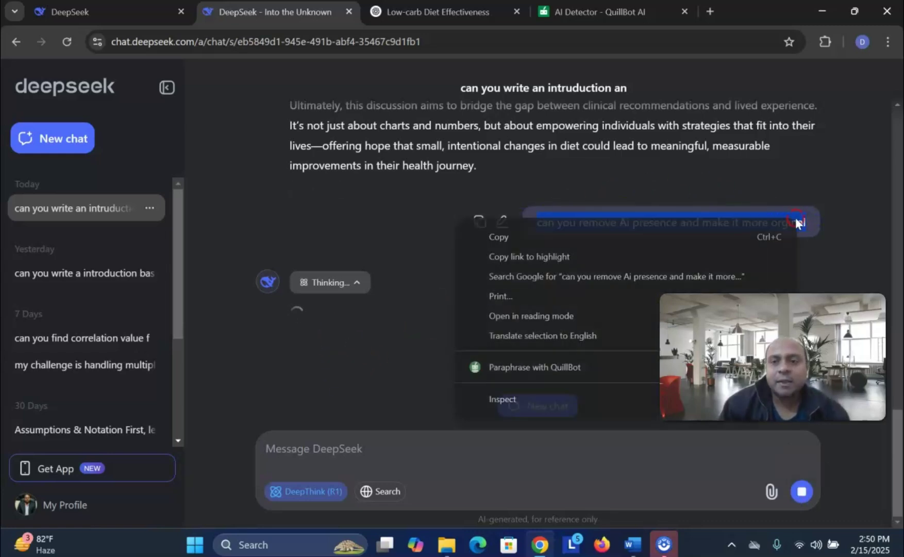
{"action": "left_click", "coordinate": [730, 231]}
{"action": "left_click", "coordinate": [487, 14]}
{"action": "left_click", "coordinate": [406, 442]}
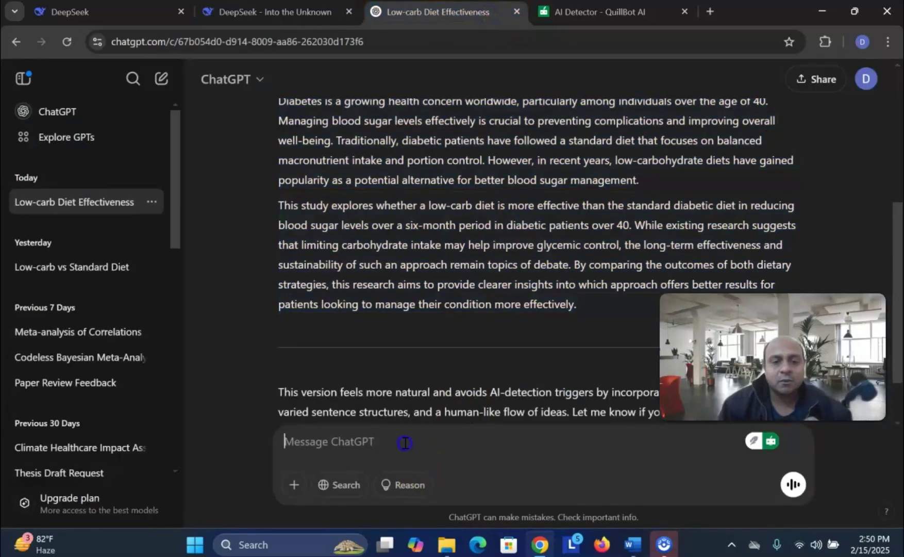
{"action": "key", "text": "ctrl+v"}
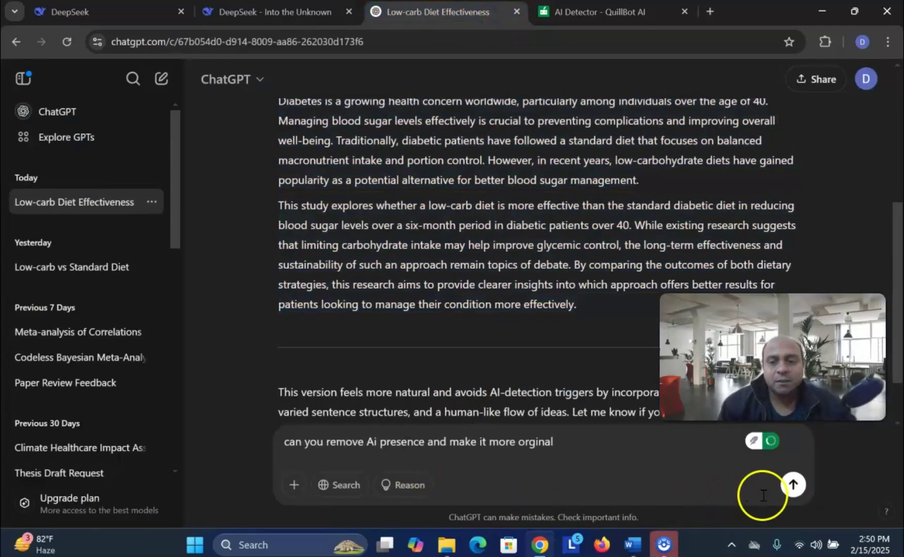
{"action": "left_click", "coordinate": [793, 484]}
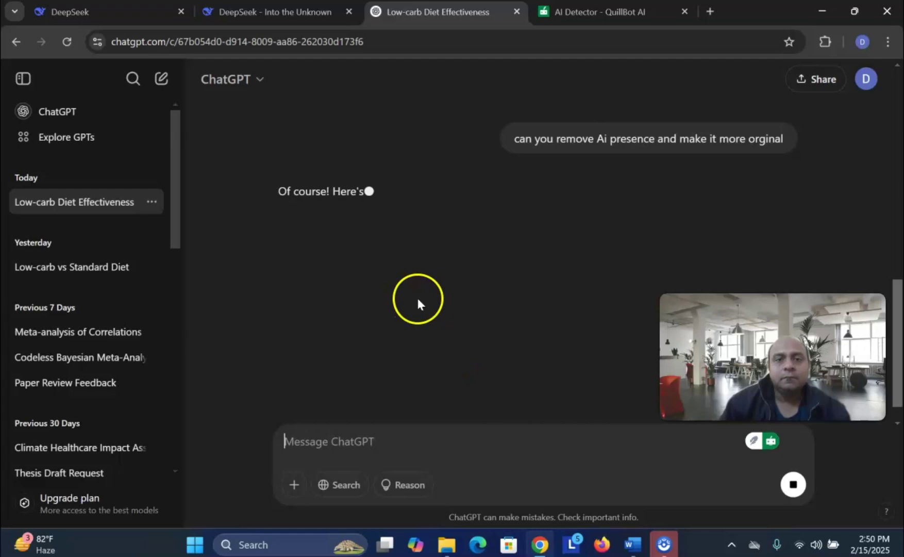
Delete all the previously analysed text from the QuillBot AI Detector.
{"action": "left_click", "coordinate": [623, 9]}
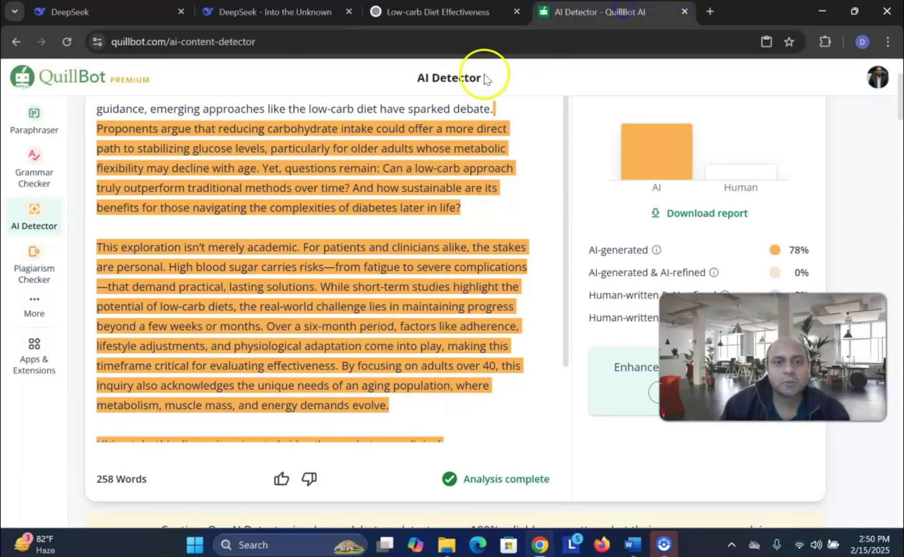
{"action": "scroll", "coordinate": [490, 161], "scroll_direction": "up", "scroll_amount": 3}
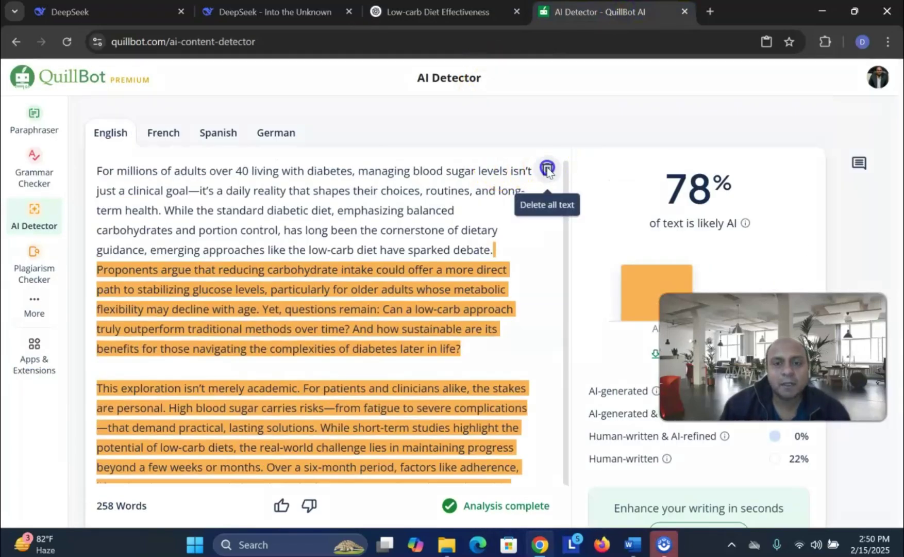
{"action": "left_click", "coordinate": [547, 168]}
{"action": "left_click", "coordinate": [510, 333]}
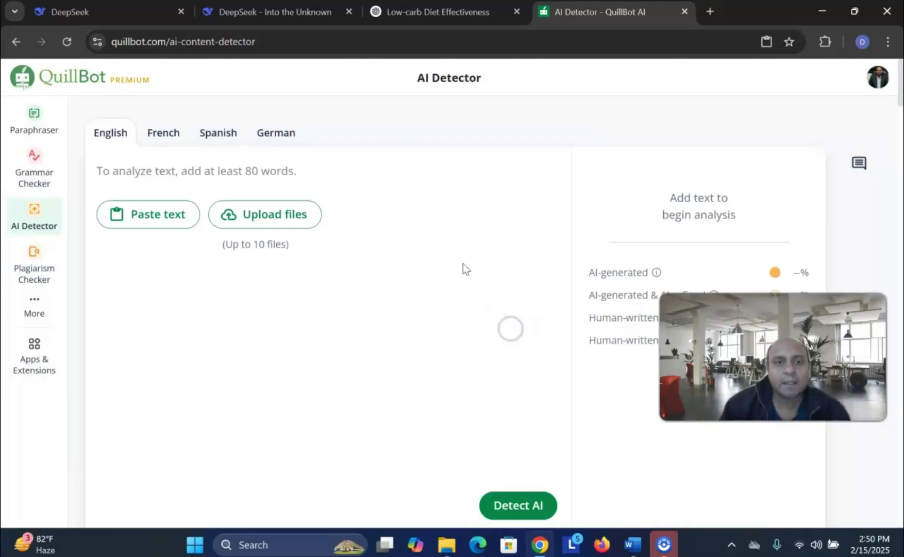
{"action": "left_click", "coordinate": [268, 11]}
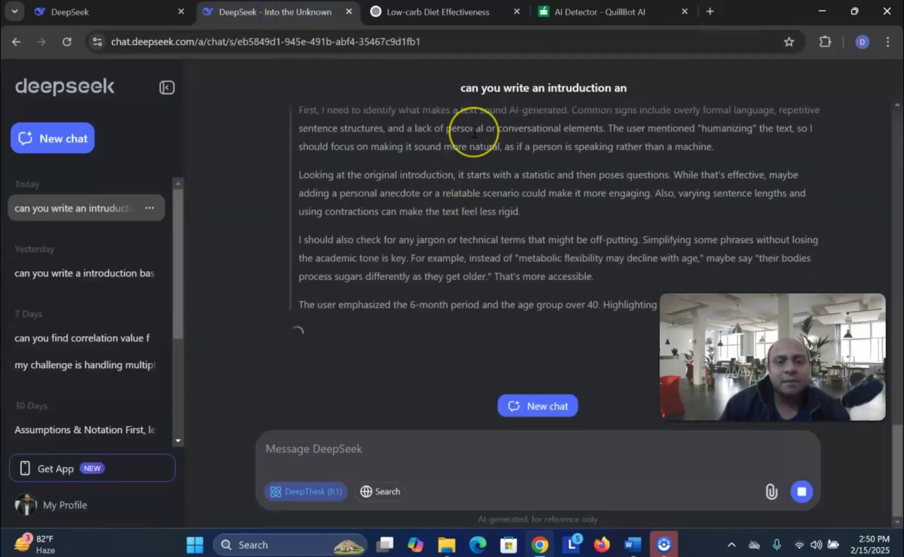
Select both paragraphs of ChatGPT's rewritten introduction for copying.
{"action": "left_click", "coordinate": [441, 11]}
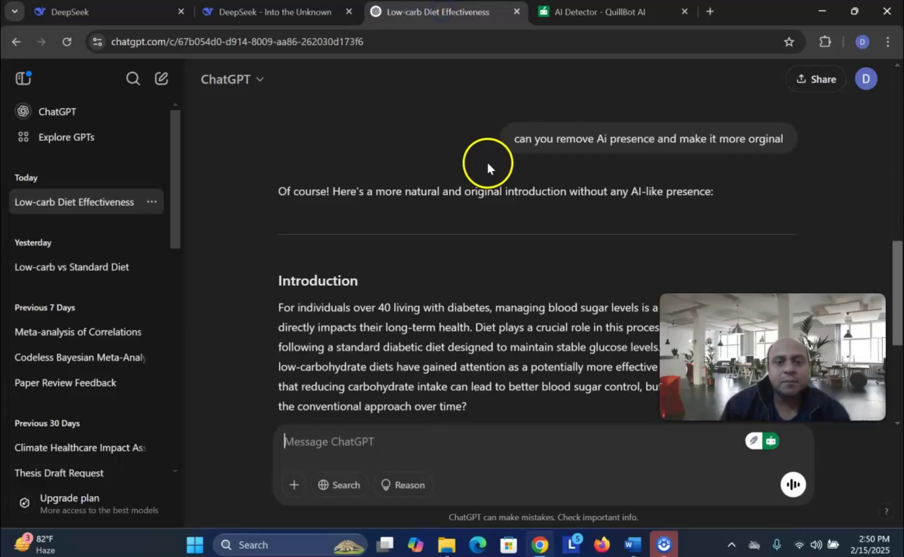
{"action": "scroll", "coordinate": [486, 159], "scroll_direction": "down", "scroll_amount": 7}
{"action": "scroll", "coordinate": [486, 175], "scroll_direction": "up", "scroll_amount": 4}
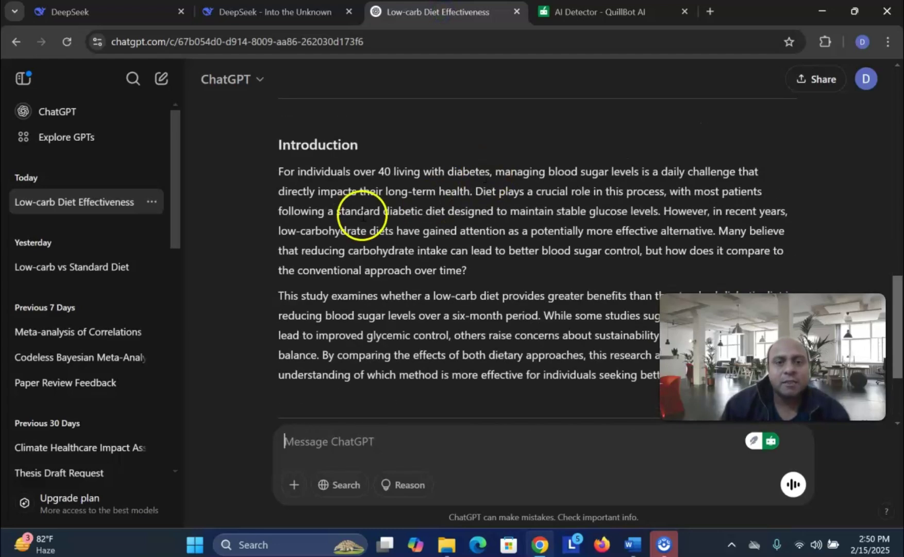
{"action": "scroll", "coordinate": [289, 242], "scroll_direction": "up", "scroll_amount": 1}
{"action": "scroll", "coordinate": [338, 146], "scroll_direction": "up", "scroll_amount": 1}
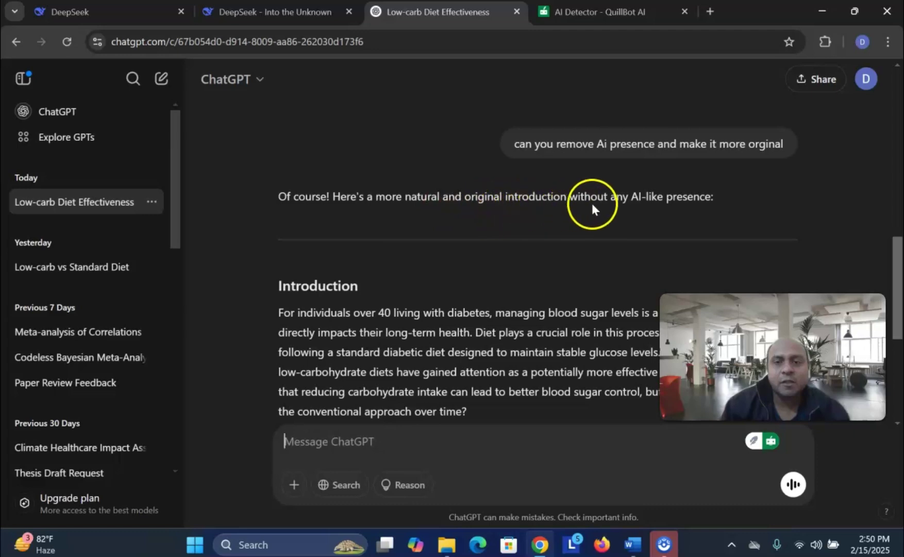
{"action": "scroll", "coordinate": [515, 204], "scroll_direction": "down", "scroll_amount": 2}
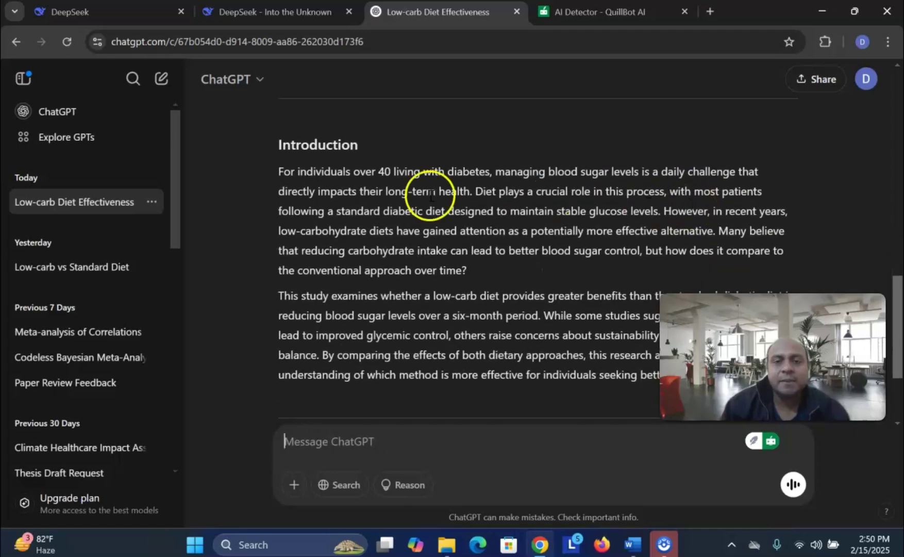
{"action": "left_click_drag", "start_coordinate": [278, 171], "coordinate": [696, 284]}
{"action": "scroll", "coordinate": [408, 225], "scroll_direction": "down", "scroll_amount": 1}
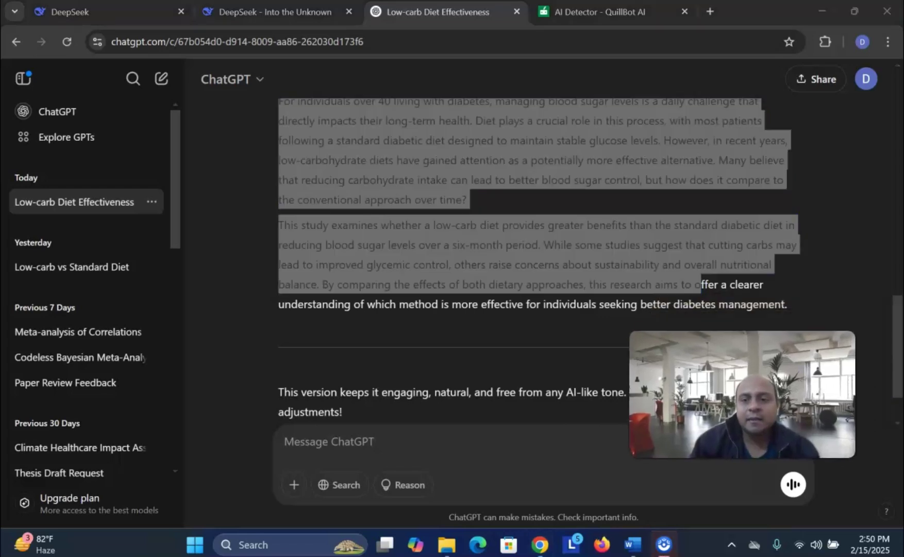
{"action": "left_click", "coordinate": [514, 216]}
{"action": "scroll", "coordinate": [313, 178], "scroll_direction": "up", "scroll_amount": 1}
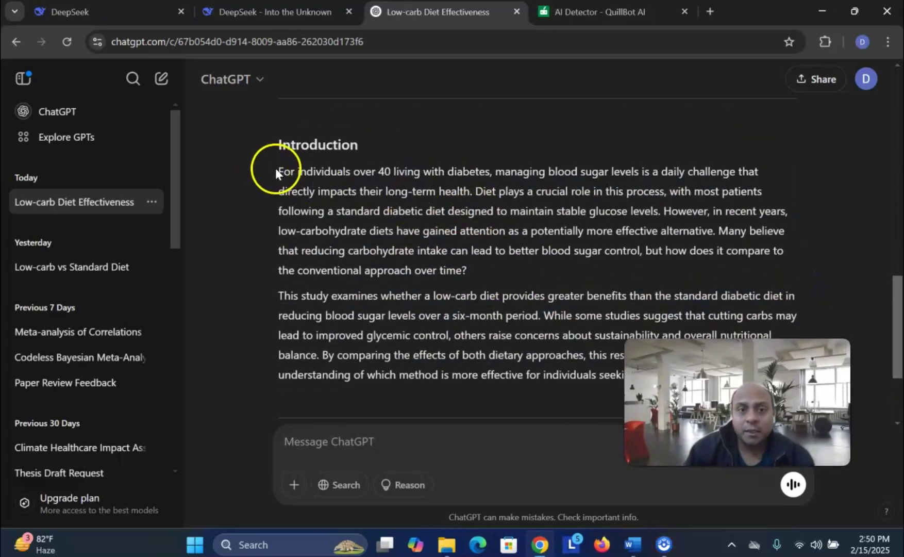
{"action": "left_click_drag", "start_coordinate": [276, 170], "coordinate": [789, 286]}
{"action": "scroll", "coordinate": [693, 243], "scroll_direction": "down", "scroll_amount": 1}
{"action": "right_click", "coordinate": [587, 169]}
Copy ChatGPT's 143-word rewrite into QuillBot, detect it as 100% AI, then start clearing.
{"action": "left_click", "coordinate": [593, 177]}
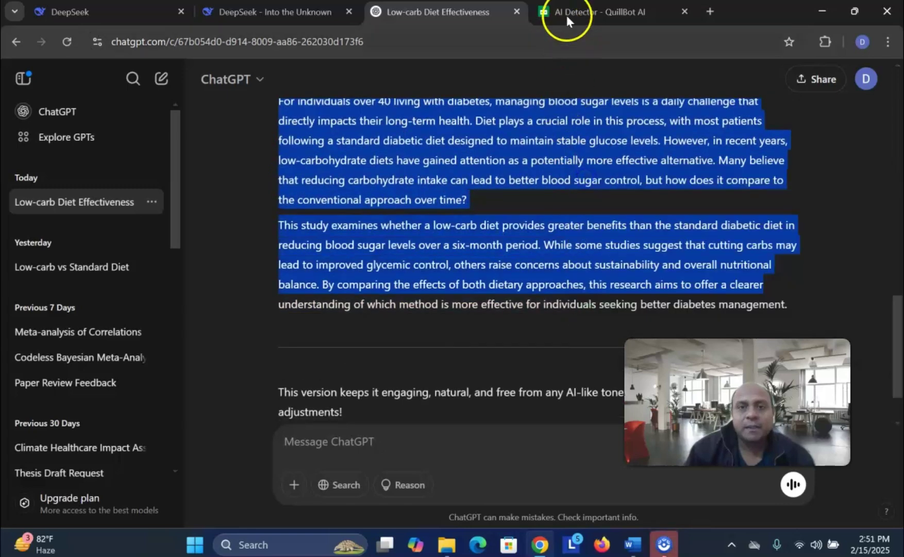
{"action": "left_click", "coordinate": [567, 21]}
{"action": "left_click", "coordinate": [177, 223]}
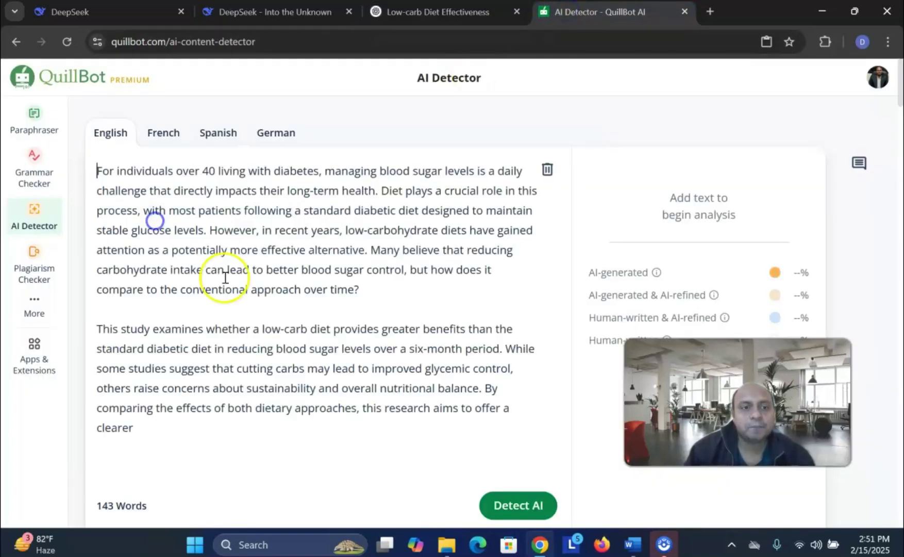
{"action": "left_click", "coordinate": [521, 505]}
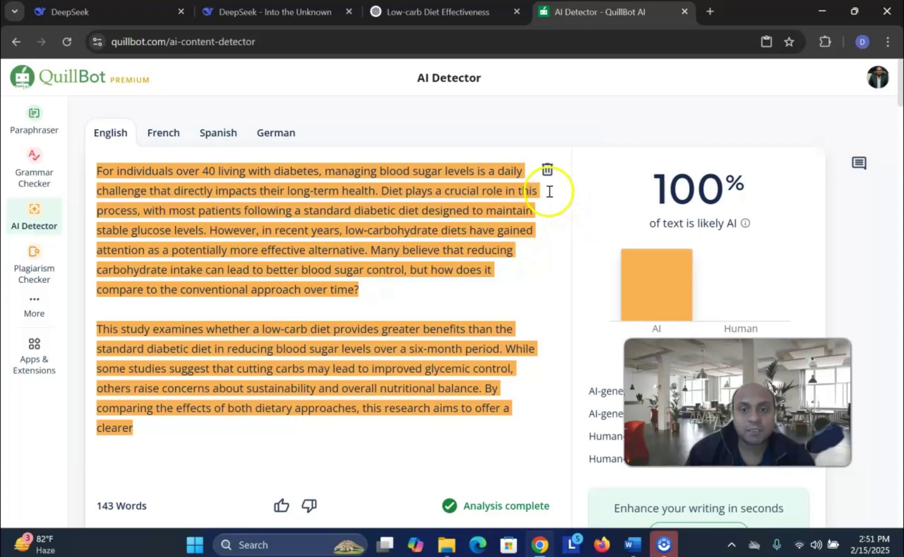
{"action": "left_click", "coordinate": [546, 170]}
Clear the detector and copy DeepSeek's introduction from 'For countless individuals over 40' to 'years ahead.'.
{"action": "left_click", "coordinate": [523, 337]}
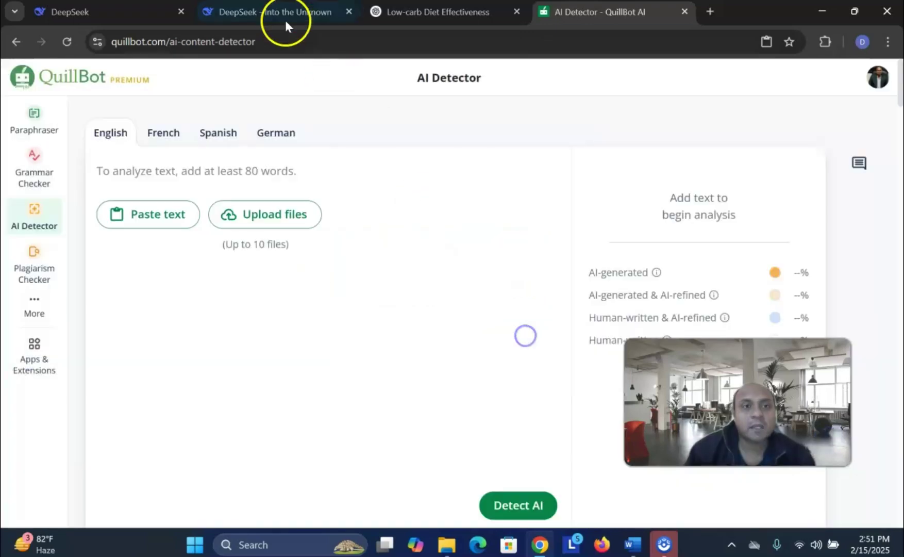
{"action": "left_click", "coordinate": [273, 12]}
{"action": "scroll", "coordinate": [376, 175], "scroll_direction": "up", "scroll_amount": 5}
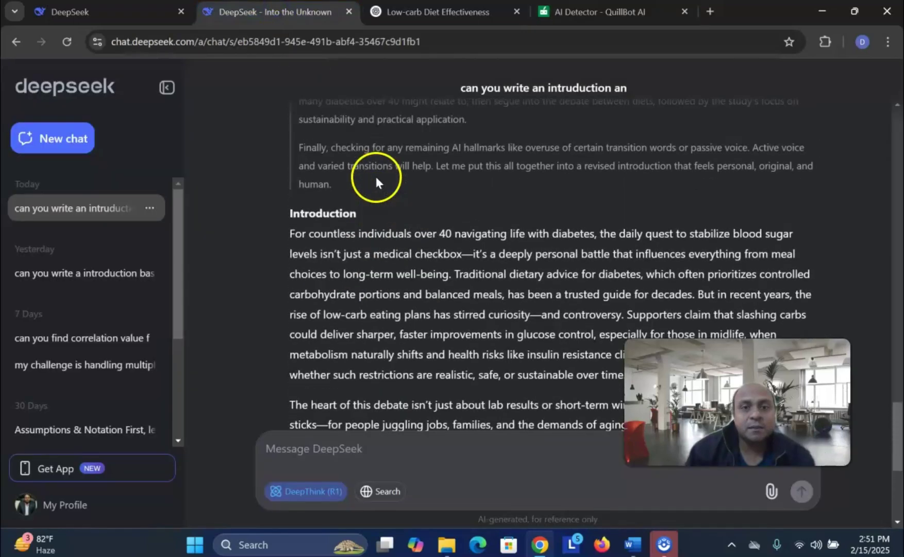
{"action": "scroll", "coordinate": [376, 175], "scroll_direction": "down", "scroll_amount": 5}
{"action": "scroll", "coordinate": [376, 177], "scroll_direction": "up", "scroll_amount": 5}
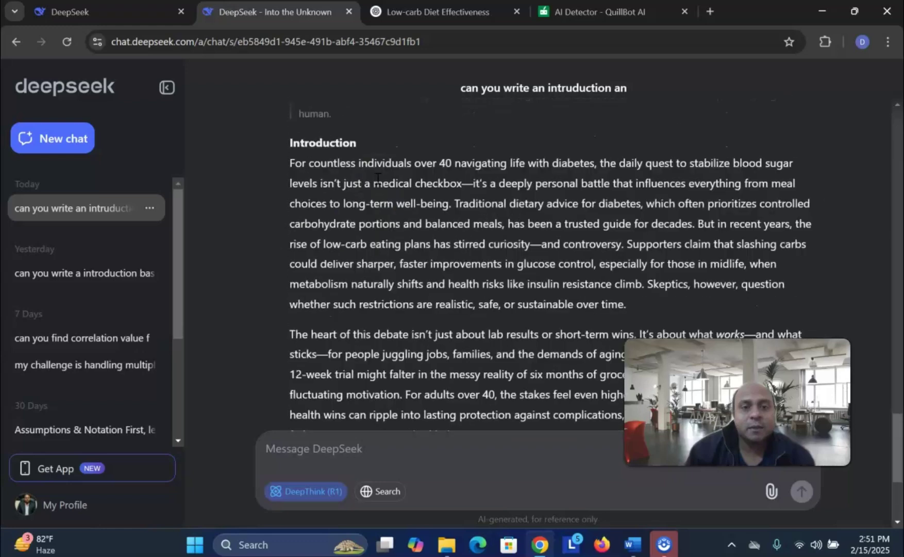
{"action": "left_click_drag", "start_coordinate": [290, 162], "coordinate": [820, 335]}
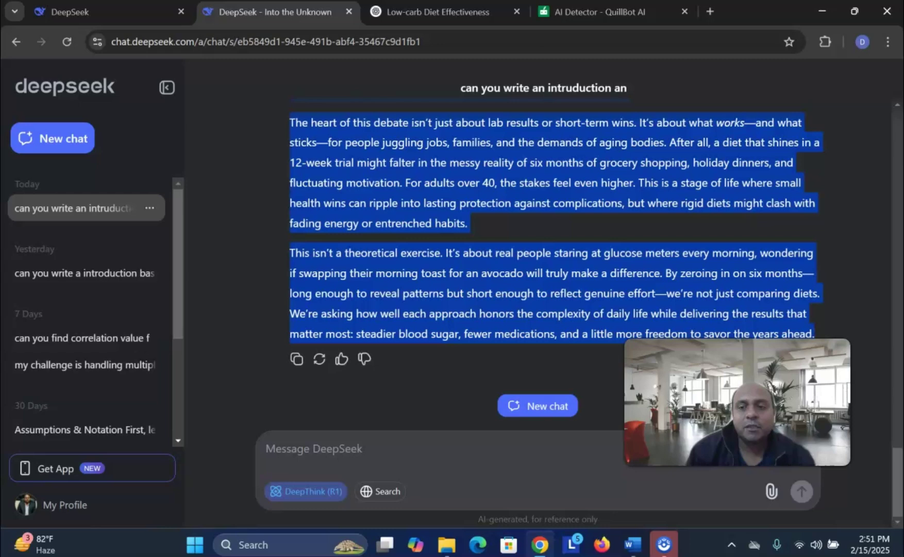
{"action": "left_click_drag", "start_coordinate": [693, 446], "coordinate": [705, 473]}
{"action": "right_click", "coordinate": [491, 193]}
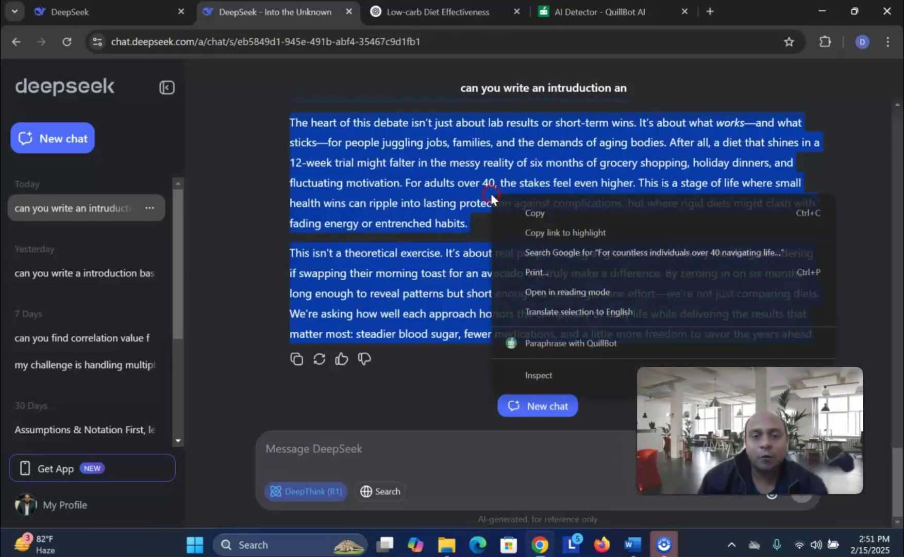
{"action": "left_click", "coordinate": [531, 208]}
Paste DeepSeek's 290-word introduction into QuillBot and detect it as 19% AI.
{"action": "left_click", "coordinate": [582, 11]}
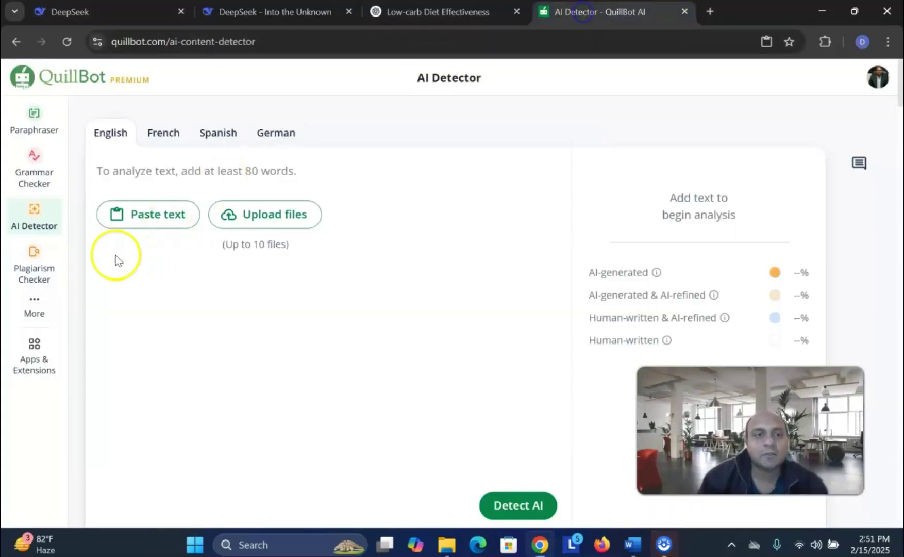
{"action": "left_click", "coordinate": [150, 217]}
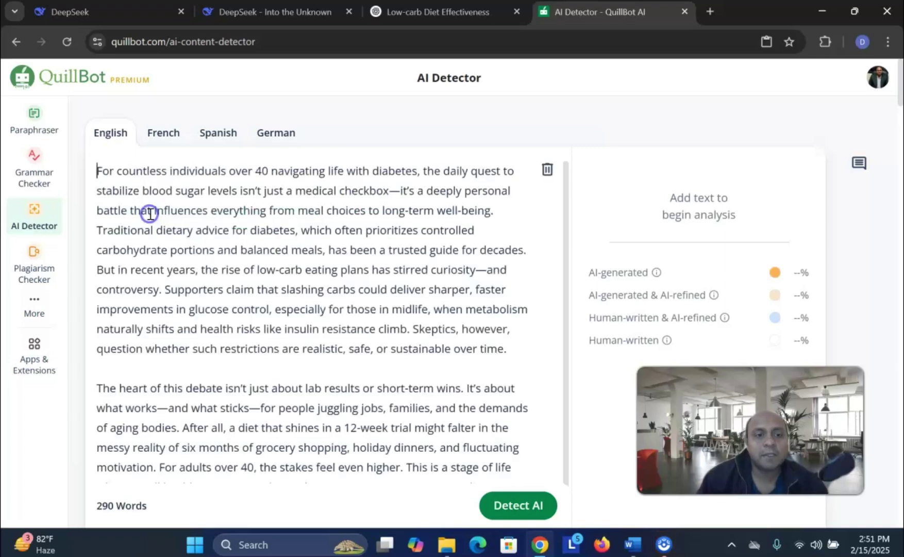
{"action": "left_click", "coordinate": [504, 506]}
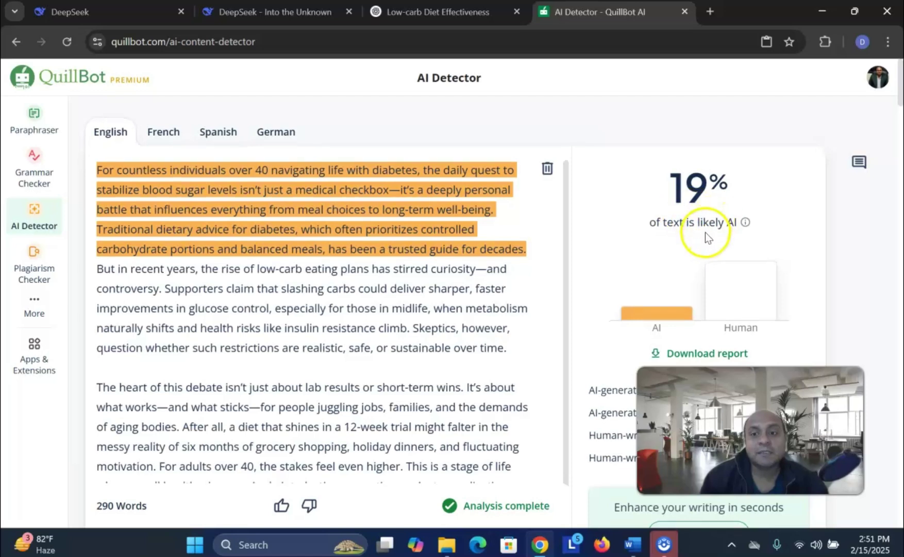
{"action": "scroll", "coordinate": [710, 245], "scroll_direction": "down", "scroll_amount": 2}
{"action": "scroll", "coordinate": [711, 245], "scroll_direction": "down", "scroll_amount": 2}
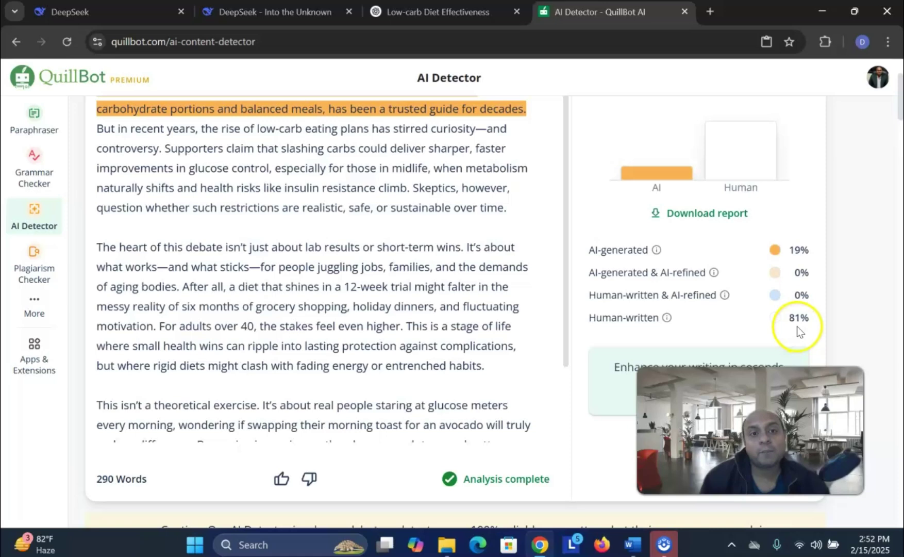
{"action": "scroll", "coordinate": [796, 326], "scroll_direction": "down", "scroll_amount": 2}
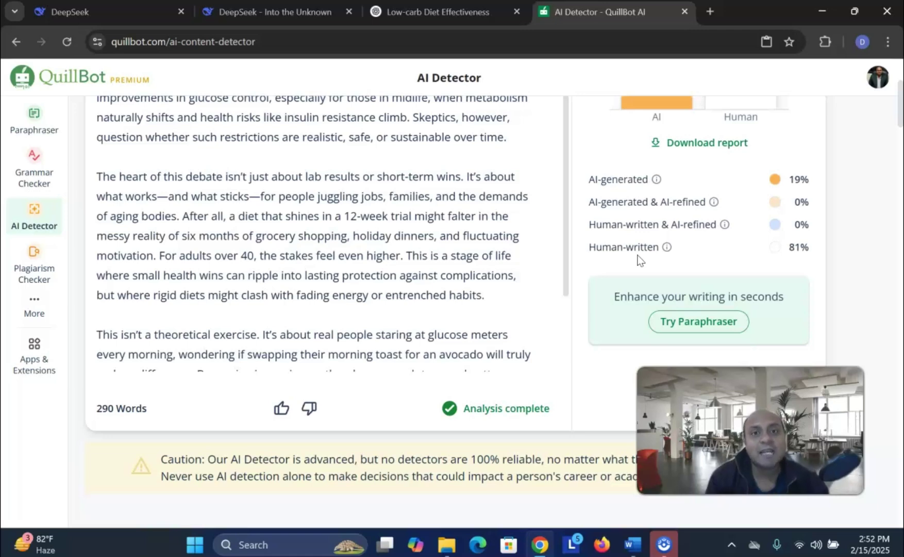
{"action": "scroll", "coordinate": [639, 257], "scroll_direction": "up", "scroll_amount": 1}
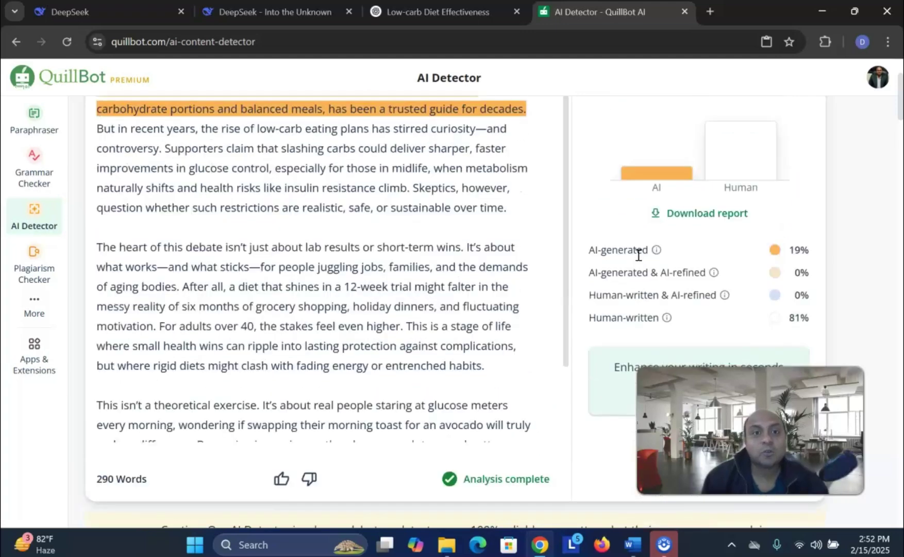
{"action": "scroll", "coordinate": [638, 255], "scroll_direction": "up", "scroll_amount": 2}
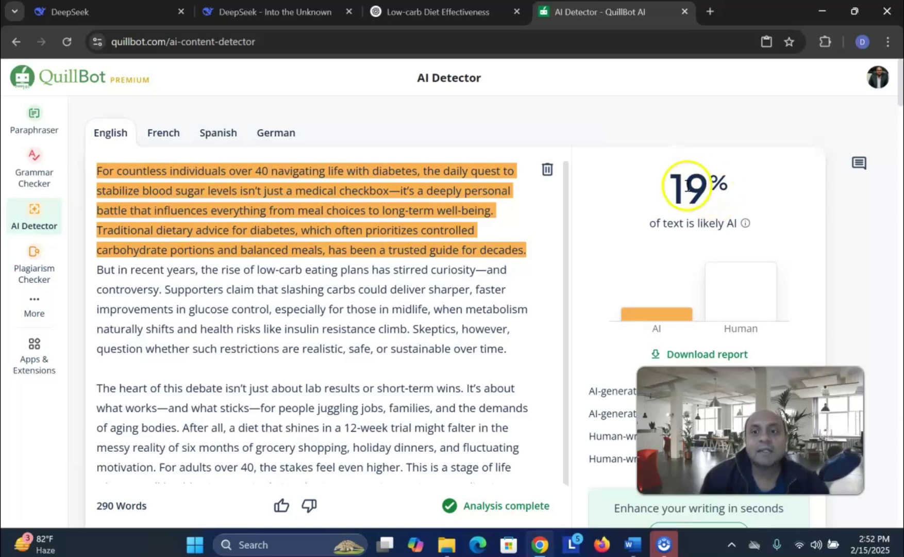
{"action": "scroll", "coordinate": [695, 203], "scroll_direction": "down", "scroll_amount": 2}
{"action": "scroll", "coordinate": [695, 203], "scroll_direction": "down", "scroll_amount": 2}
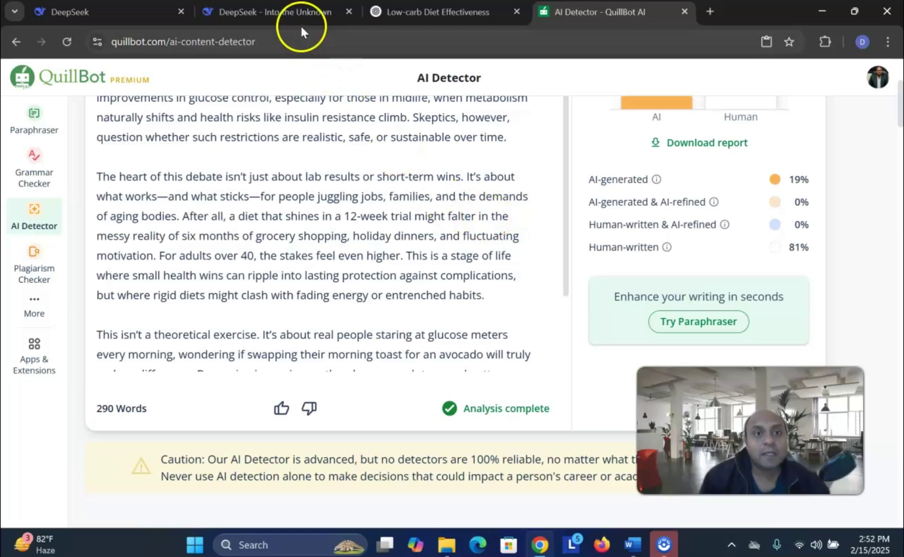
{"action": "mouse_move", "coordinate": [294, 19]}
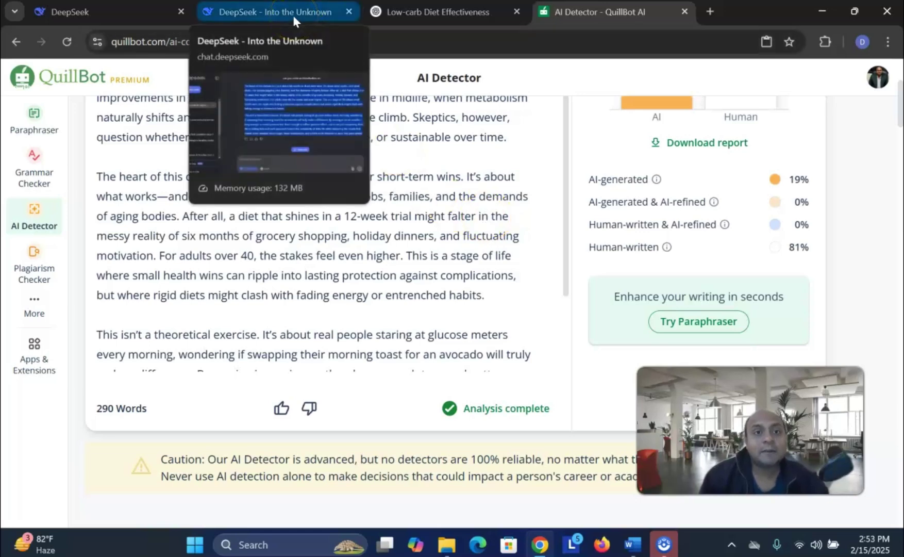